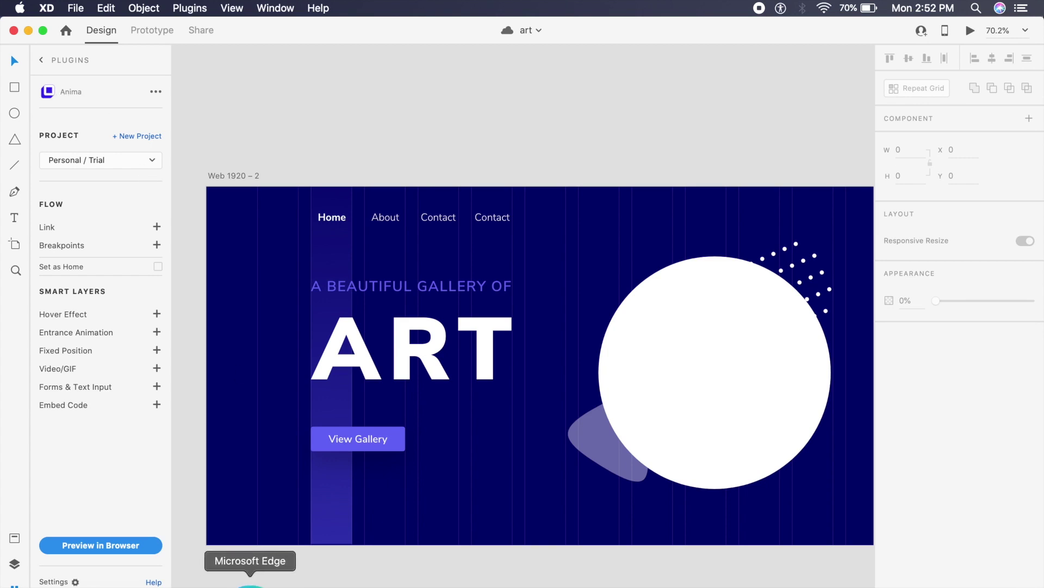
# Switch to Microsoft Edge and look over the Anima for Adobe XD early-access sign-up page
pyautogui.click(248, 583)
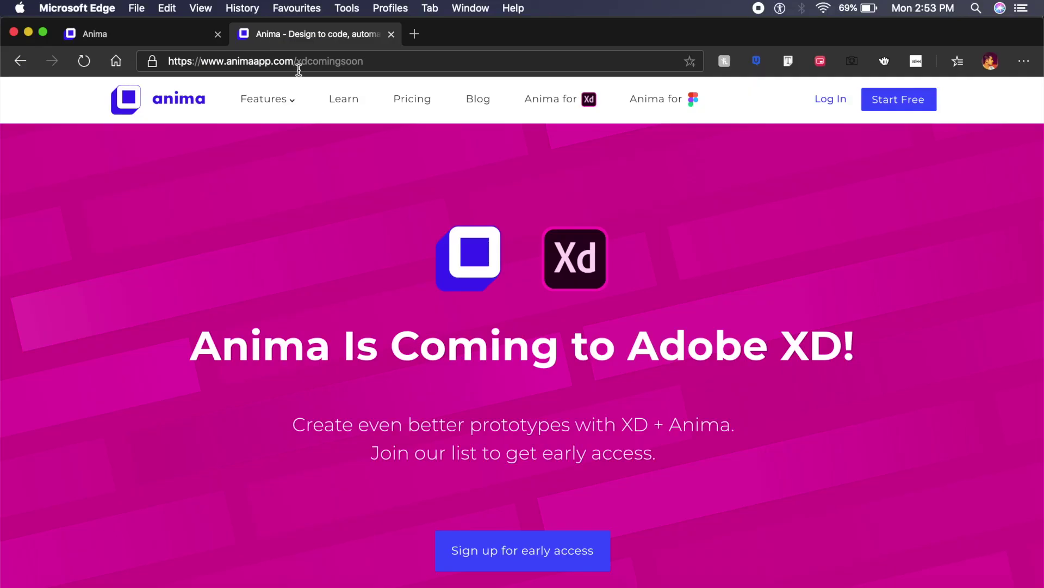
pyautogui.scroll(-2, 447, 314)
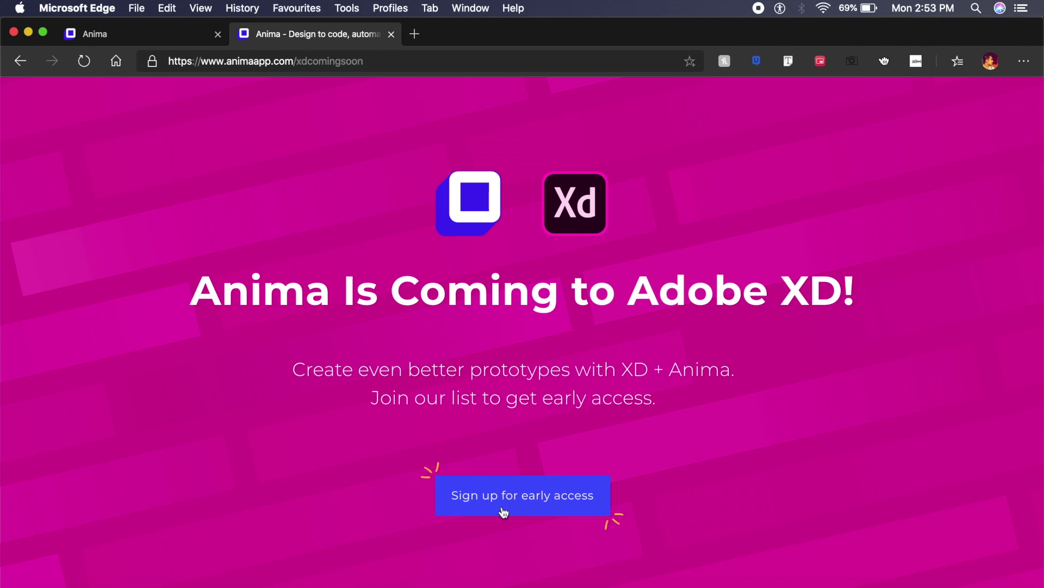
pyautogui.scroll(-2, 555, 541)
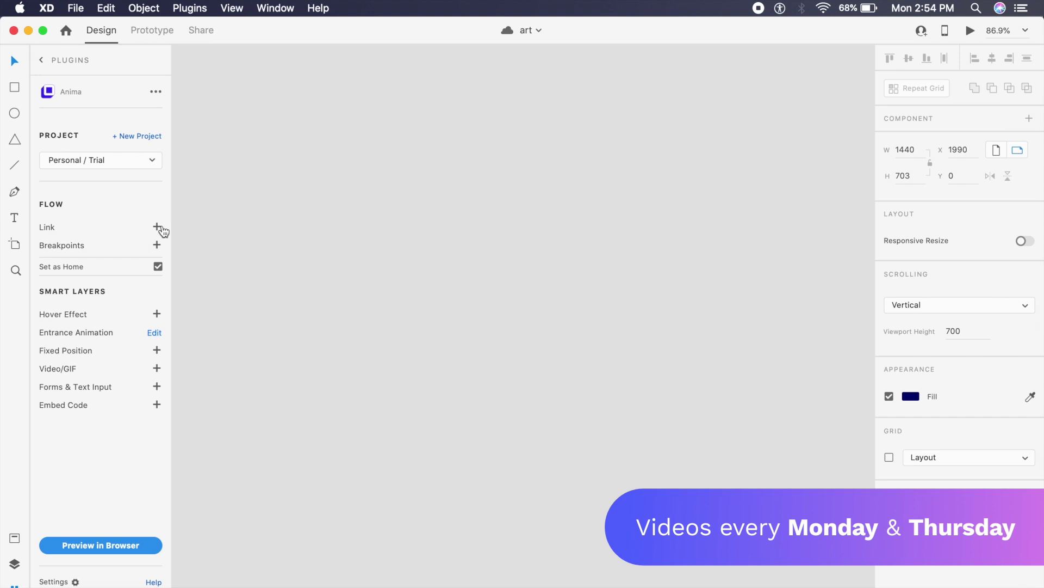
# Draw a new square artboard of about 510 × 510 on the empty canvas
pyautogui.press('a')
pyautogui.moveTo(320, 170); pyautogui.dragTo(640, 490)
pyautogui.press('v')
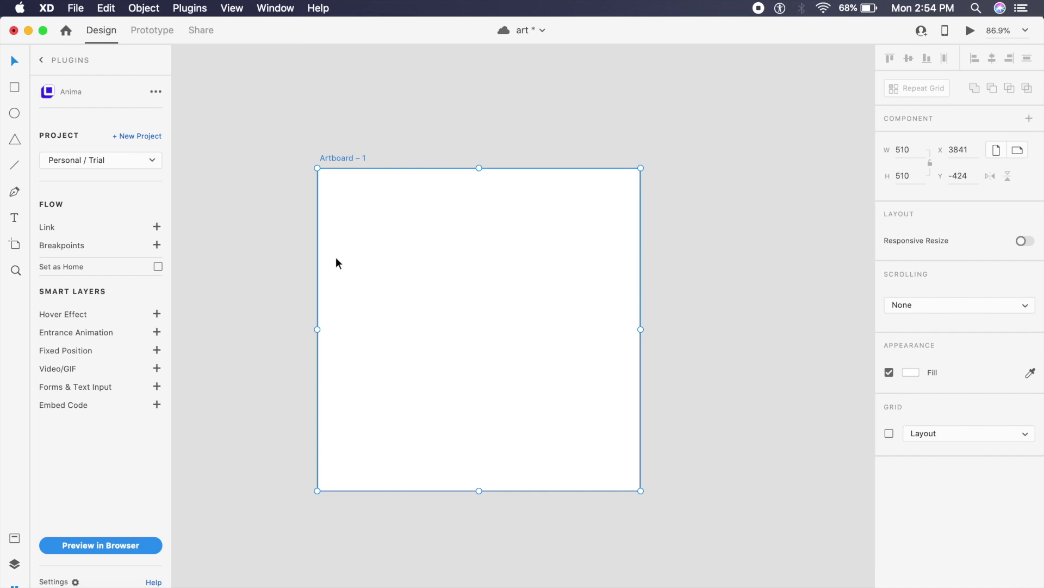
# Draw a square of about 238 × 238 and align it with the artboard's upper-left corner at 0, 0
pyautogui.press('r')
pyautogui.moveTo(319, 196)
pyautogui.mouseDown()
pyautogui.moveTo(403, 297)
pyautogui.moveTo(469, 346)
pyautogui.mouseUp()
pyautogui.press('v')
pyautogui.moveTo(408, 293); pyautogui.dragTo(409, 268)
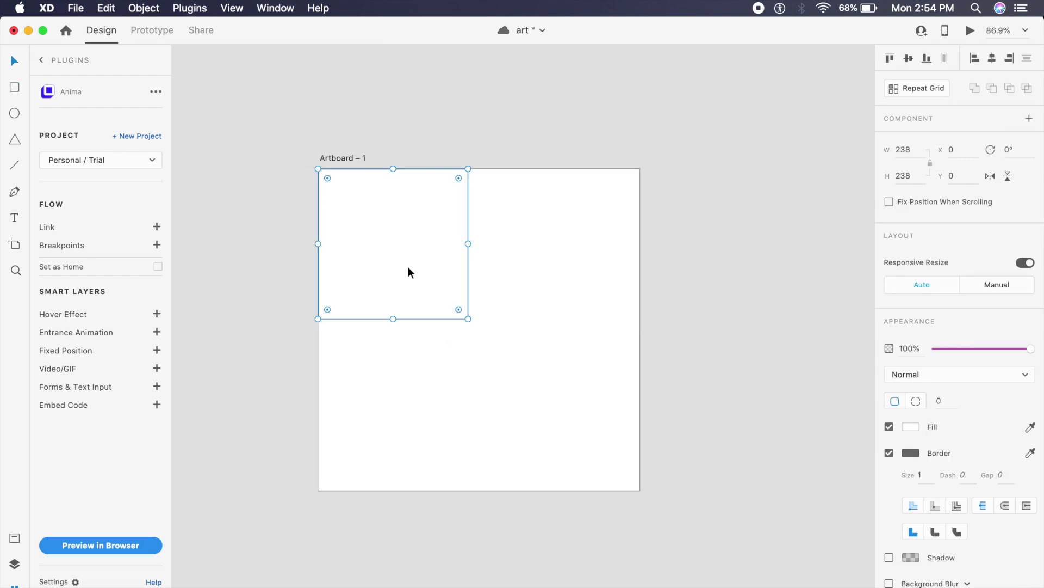
# Remove the square's border and change its fill to red
pyautogui.click(889, 452)
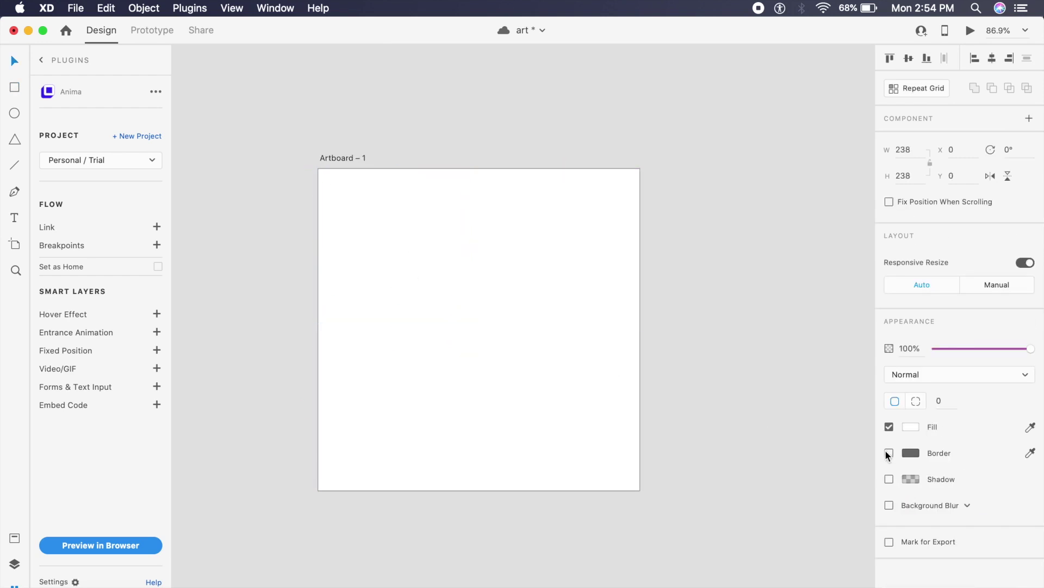
pyautogui.click(910, 427)
pyautogui.click(820, 370)
pyautogui.click(748, 239)
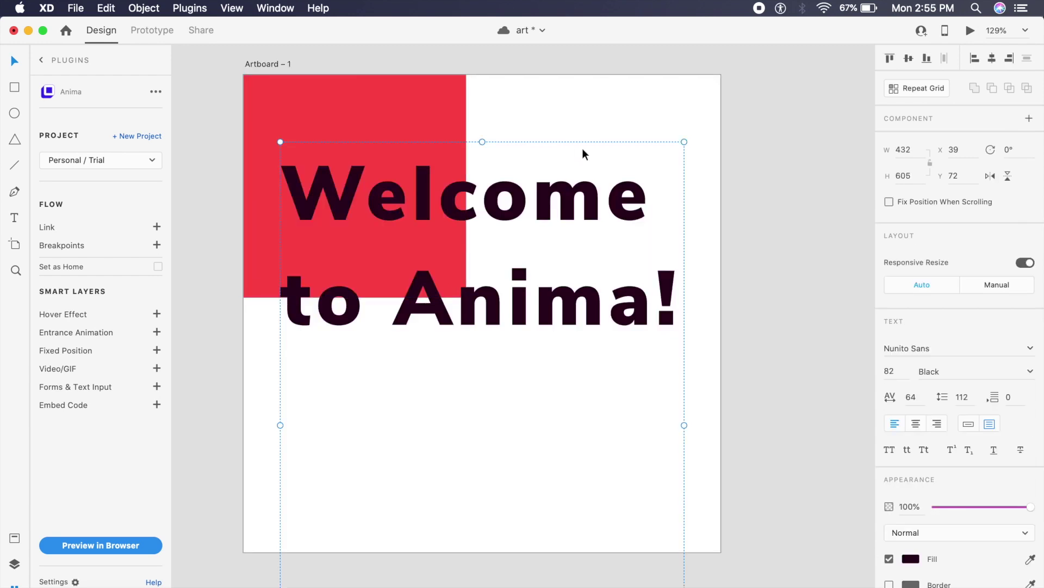
# Draw a rectangle about 281 × 81 below the "Welcome to Anima!" heading and nudge it slightly upward
pyautogui.click(455, 128)
pyautogui.click(514, 270)
pyautogui.scroll(-3, 510, 264)
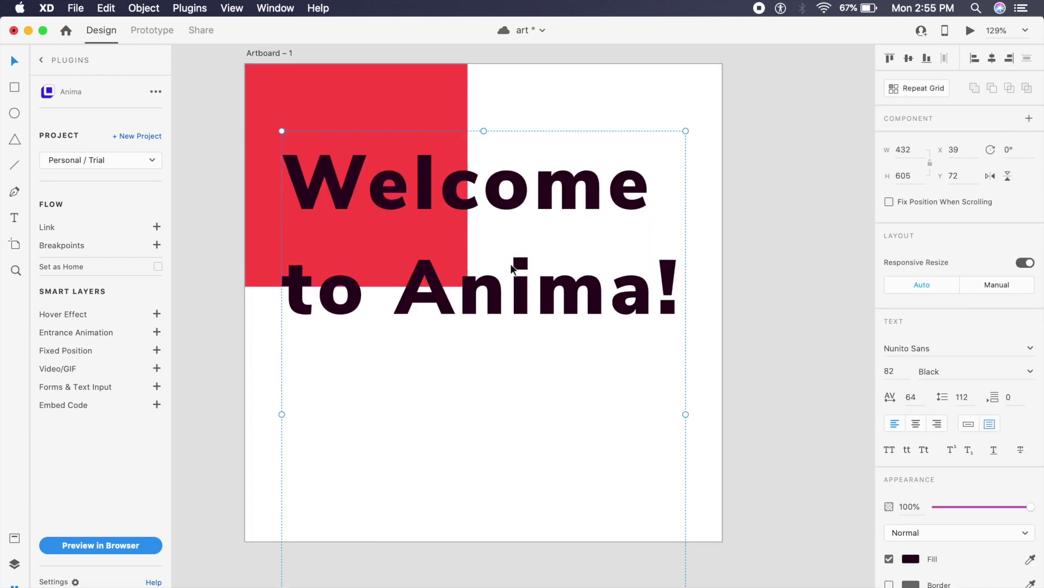
pyautogui.scroll(-5, 511, 266)
pyautogui.scroll(4, 510, 265)
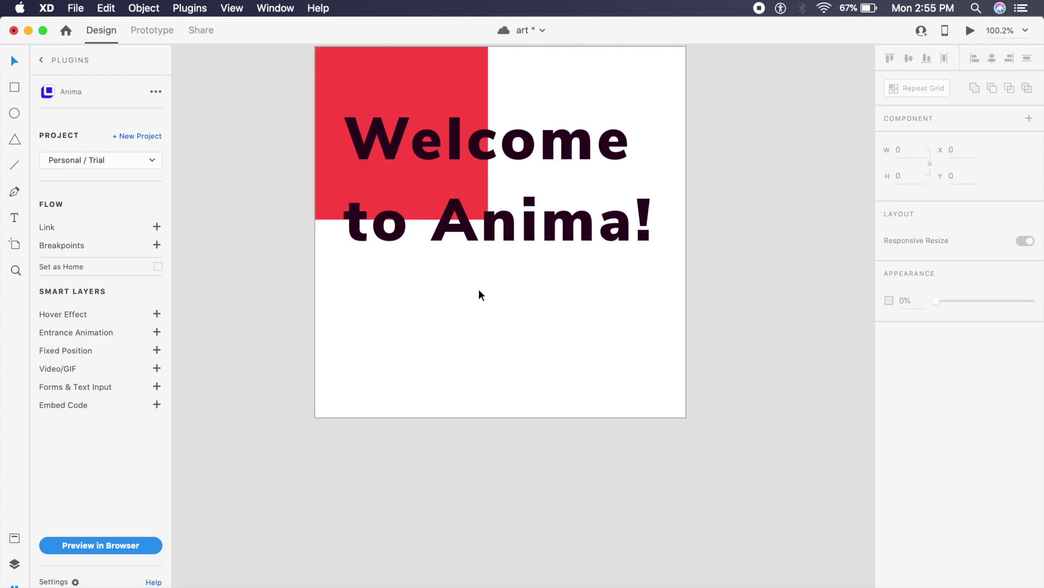
pyautogui.press('r')
pyautogui.moveTo(399, 313); pyautogui.dragTo(462, 376)
pyautogui.moveTo(581, 376); pyautogui.dragTo(603, 371)
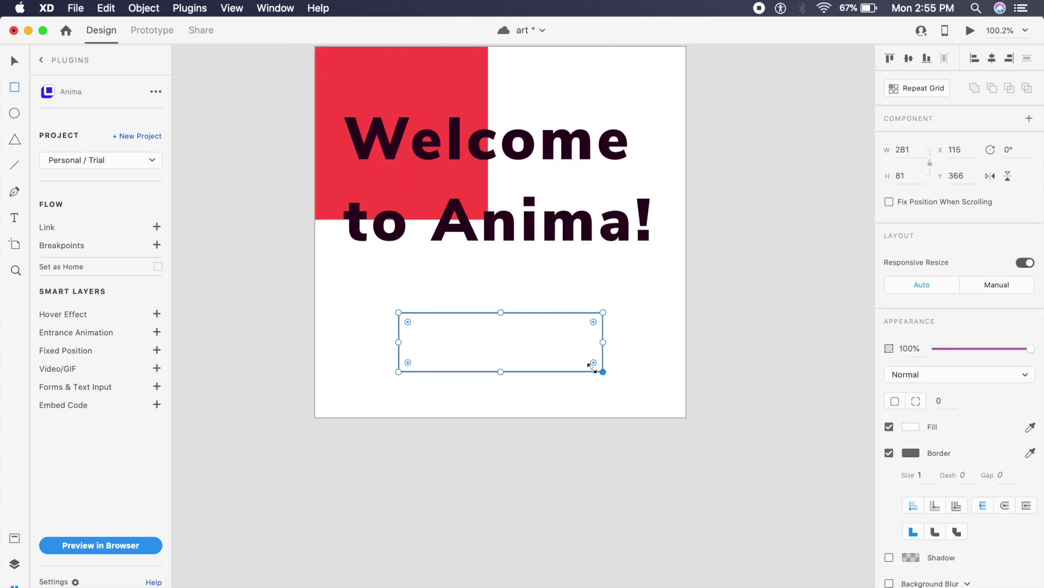
pyautogui.press('Escape')
pyautogui.moveTo(536, 355); pyautogui.dragTo(534, 348)
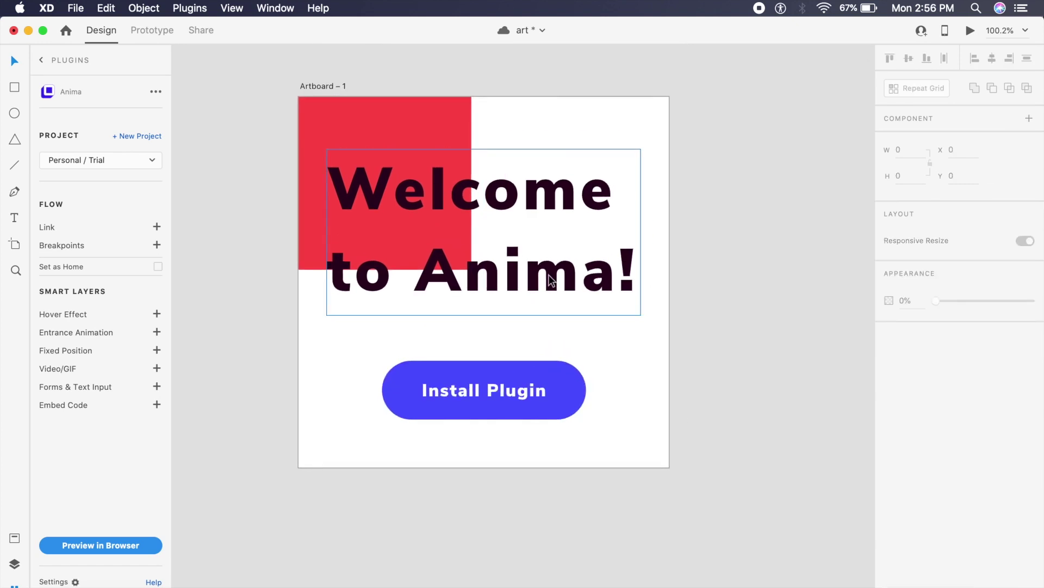
# Select the red square, switch to Microsoft Edge and open YouTube in a new tab
pyautogui.click(413, 124)
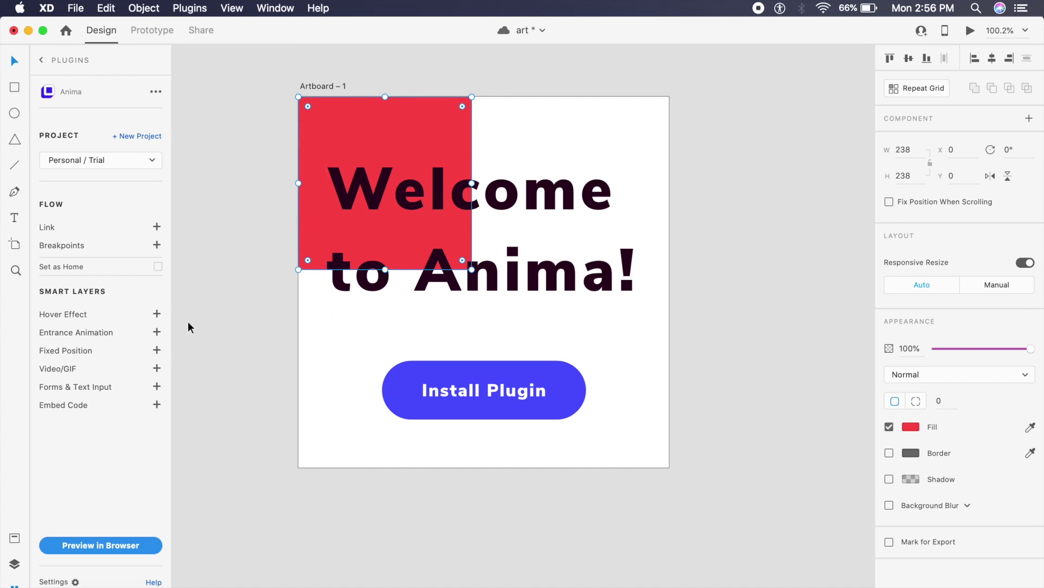
pyautogui.click(233, 578)
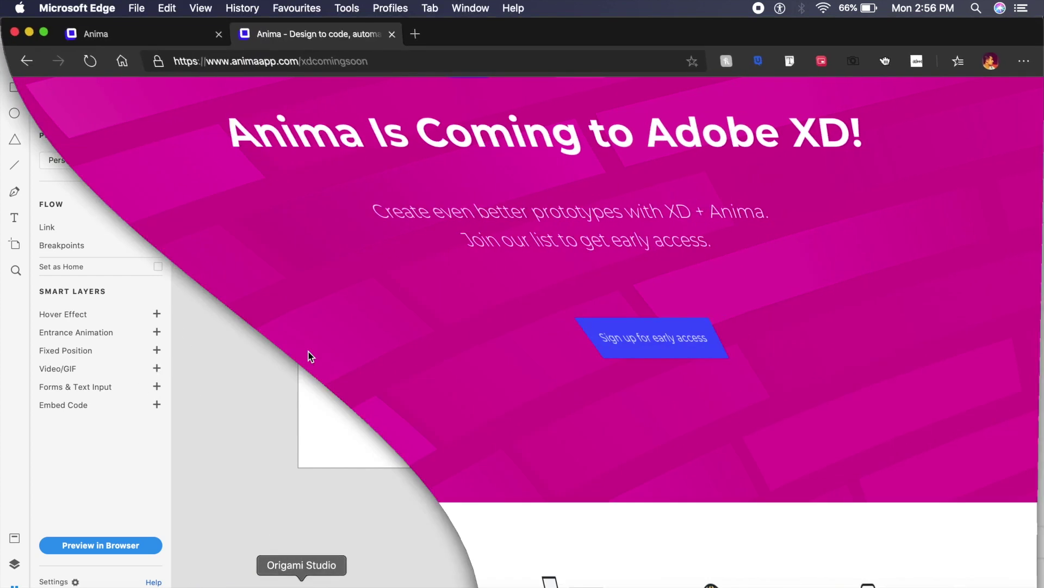
pyautogui.click(417, 39)
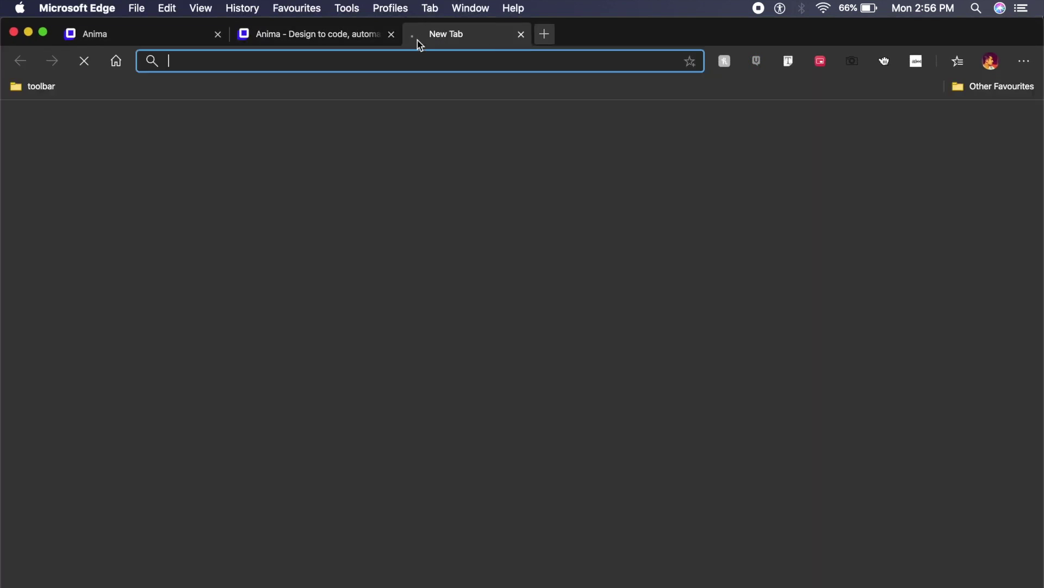
pyautogui.write('you')
pyautogui.press('Return')
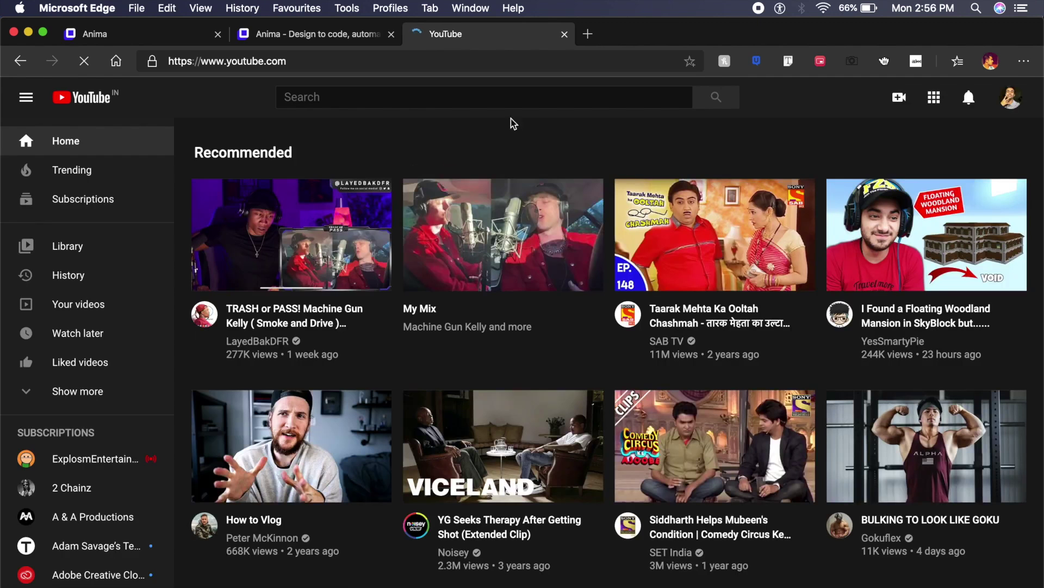
# Find the "How to Vlog" video among the recommended videos and open its page
pyautogui.scroll(-2, 613, 119)
pyautogui.scroll(-3, 614, 118)
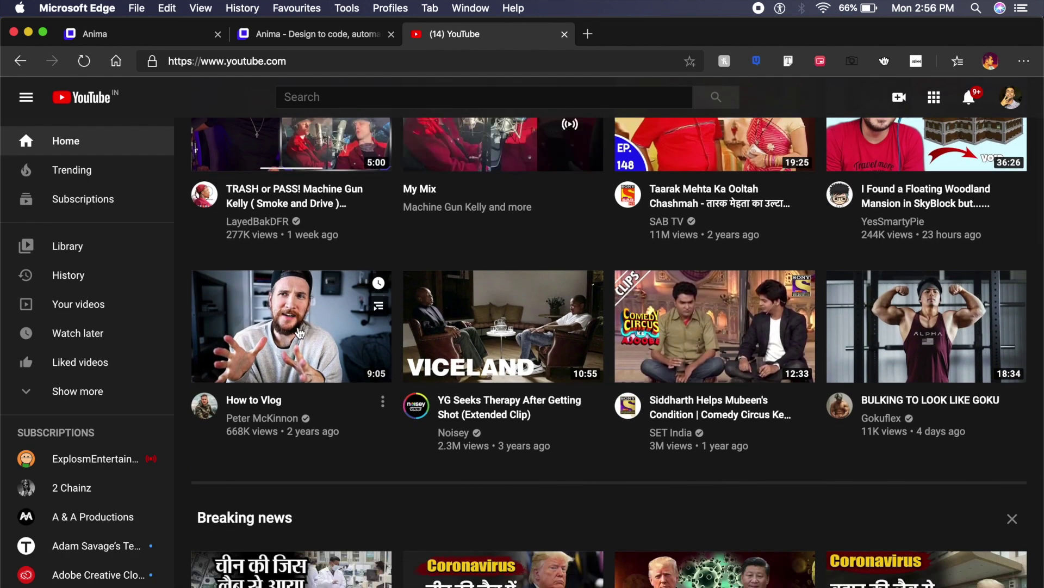
pyautogui.click(301, 333)
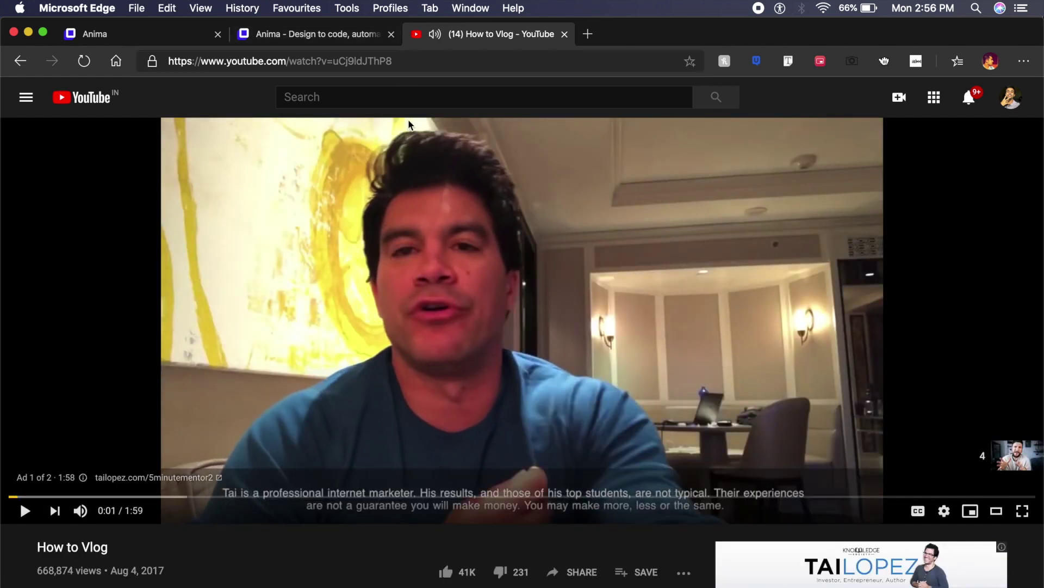
pyautogui.scroll(-5, 422, 168)
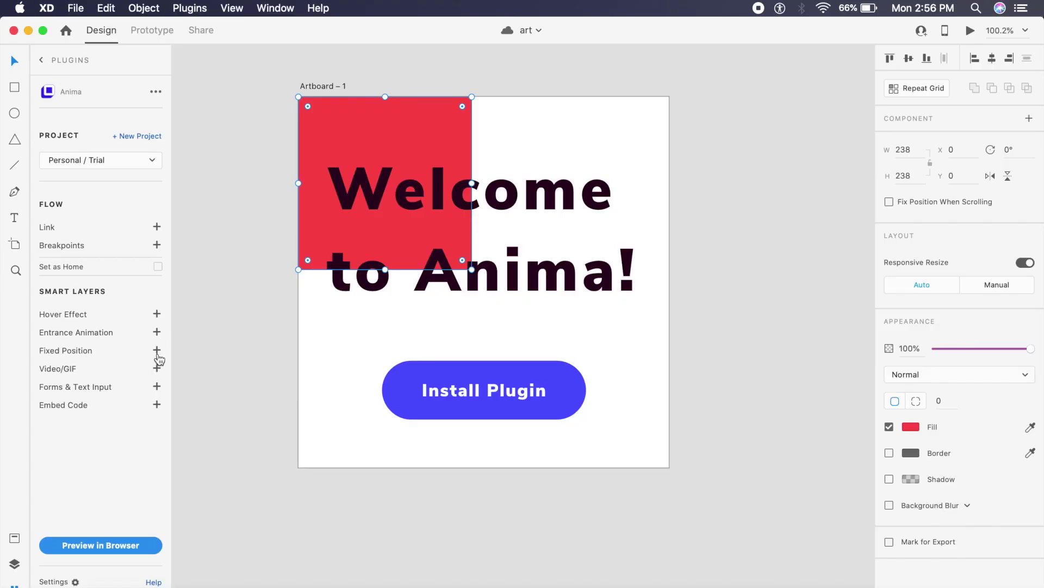
pyautogui.click(158, 371)
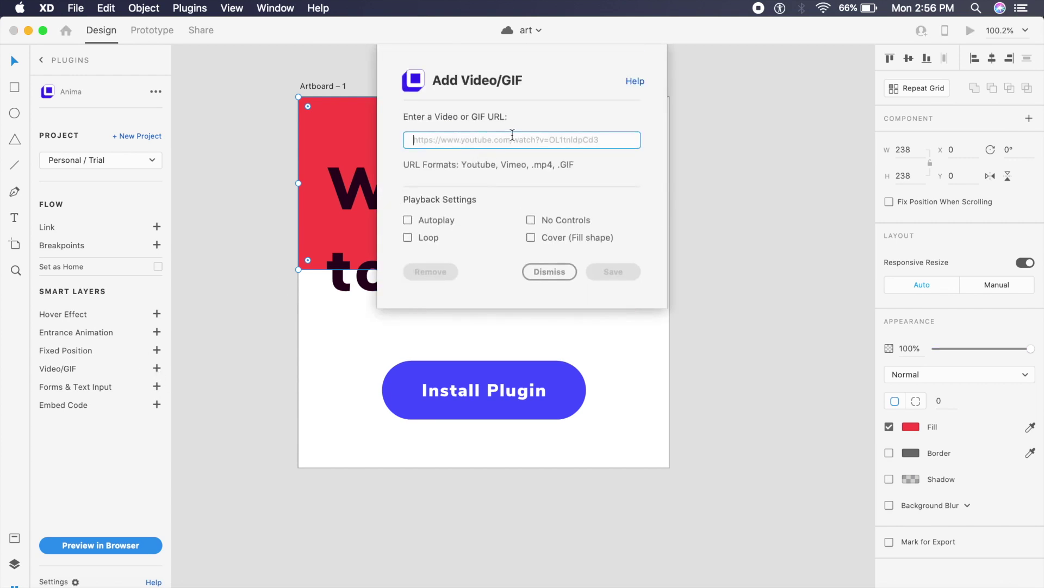
pyautogui.write('https://www.youtube.com/watch?v=uCj9ldJThP8')
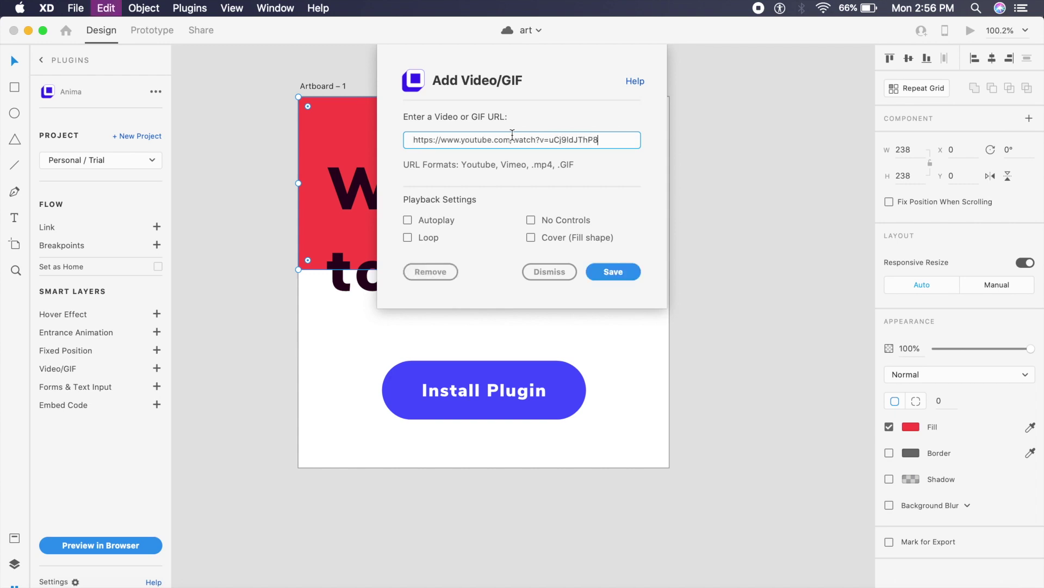
pyautogui.click(443, 218)
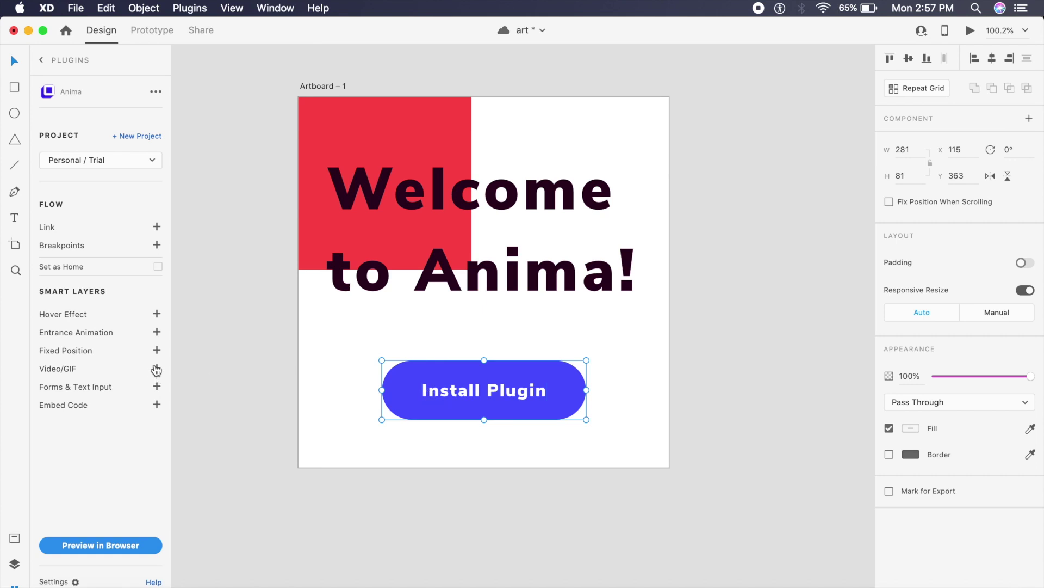
# Open Anima's hover effects for the Install Plugin button and choose the Grow effect
pyautogui.click(157, 314)
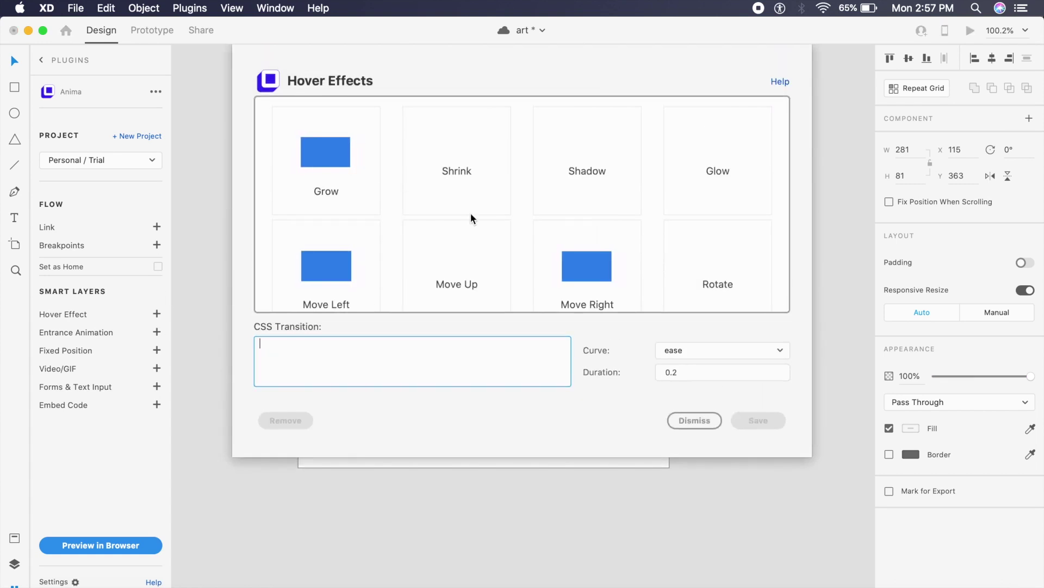
pyautogui.click(339, 170)
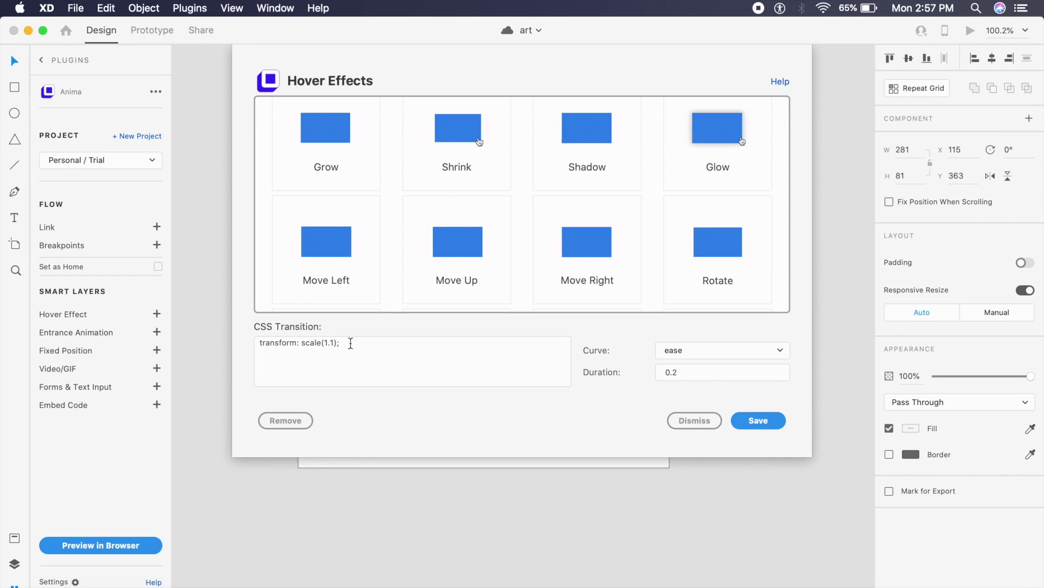
# Change the scale in the Grow effect's CSS transition to 1.4
pyautogui.tripleClick(333, 348)
pyautogui.click(335, 348)
pyautogui.press('BackSpace')
pyautogui.write('4')
pyautogui.click(421, 352)
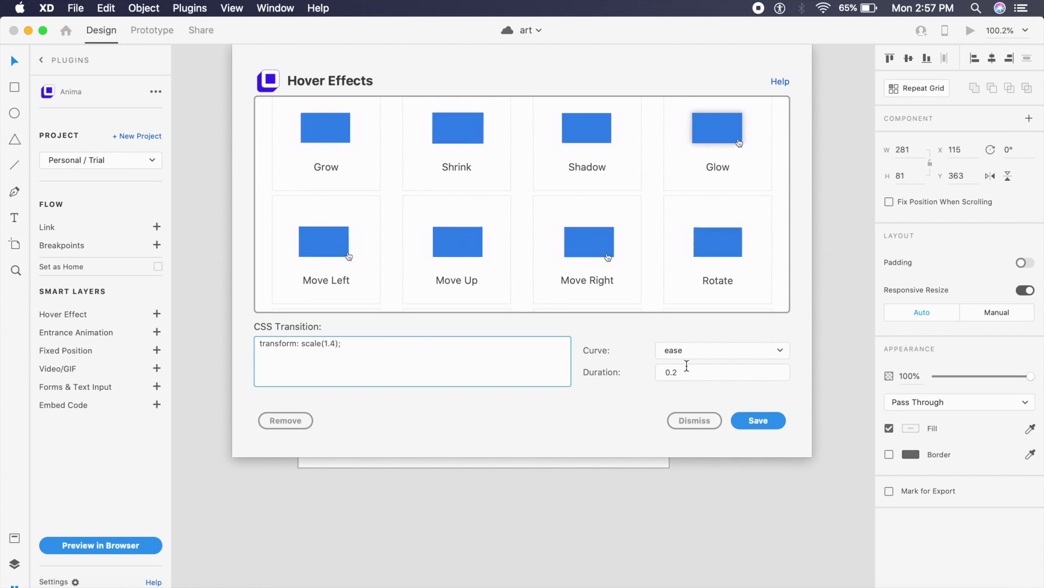
# Set the hover effect's curve to ease-in-out and its duration to 0.5
pyautogui.click(693, 350)
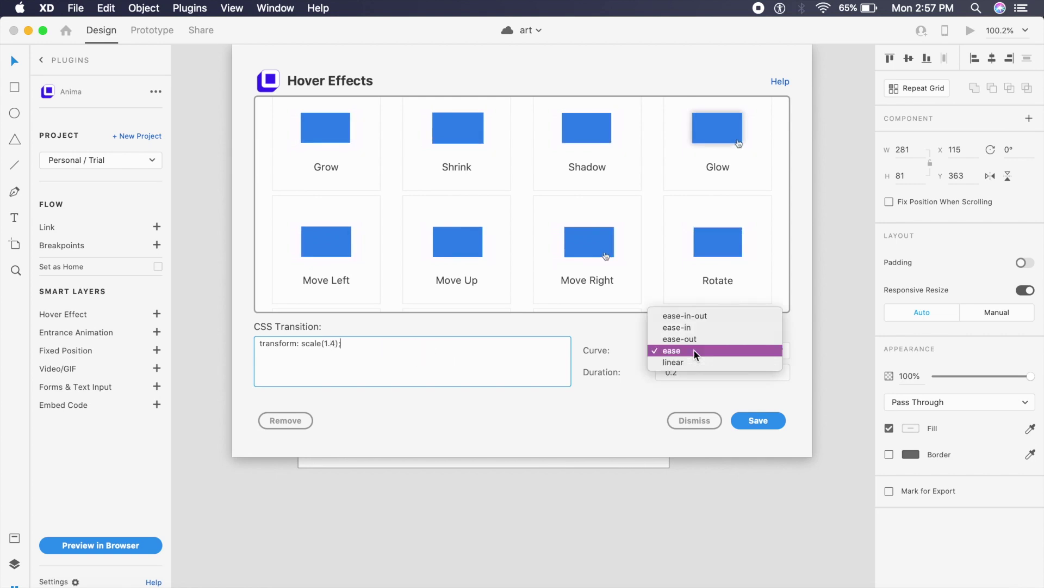
pyautogui.click(683, 317)
pyautogui.click(721, 375)
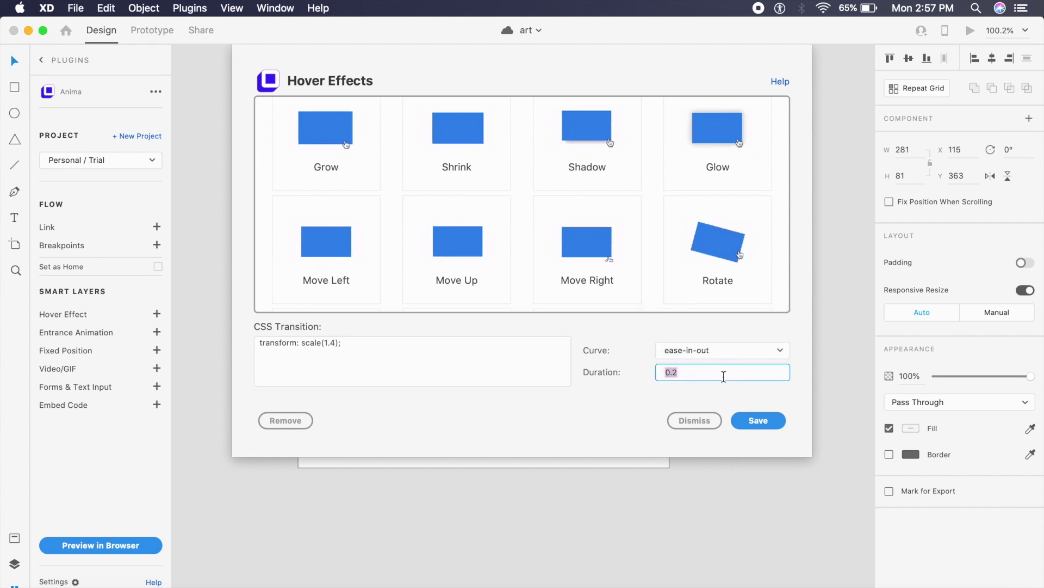
pyautogui.write('0.5')
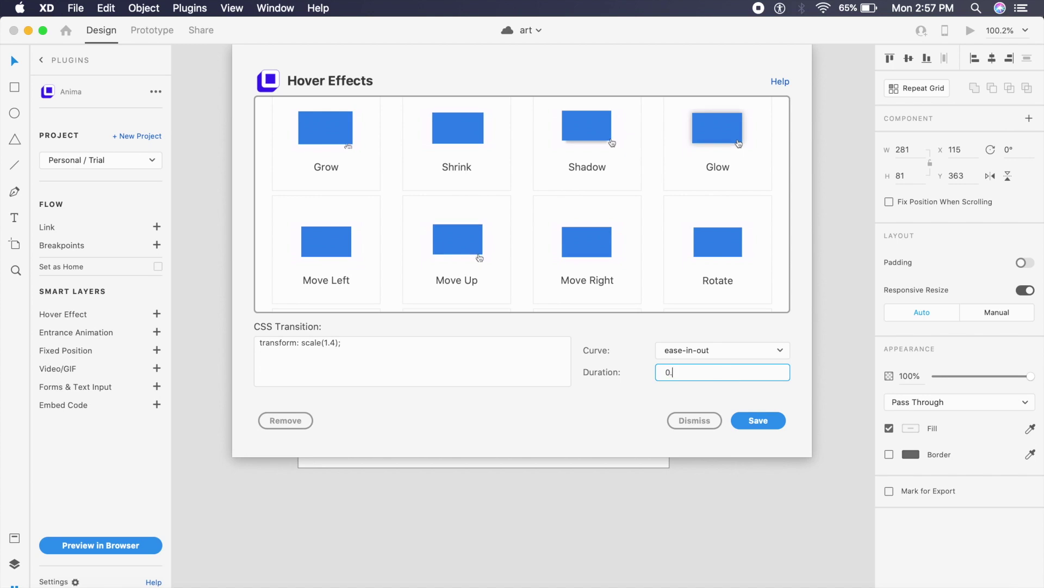
# Undo the scale edit in the hover effect's CSS transition
pyautogui.click(511, 361)
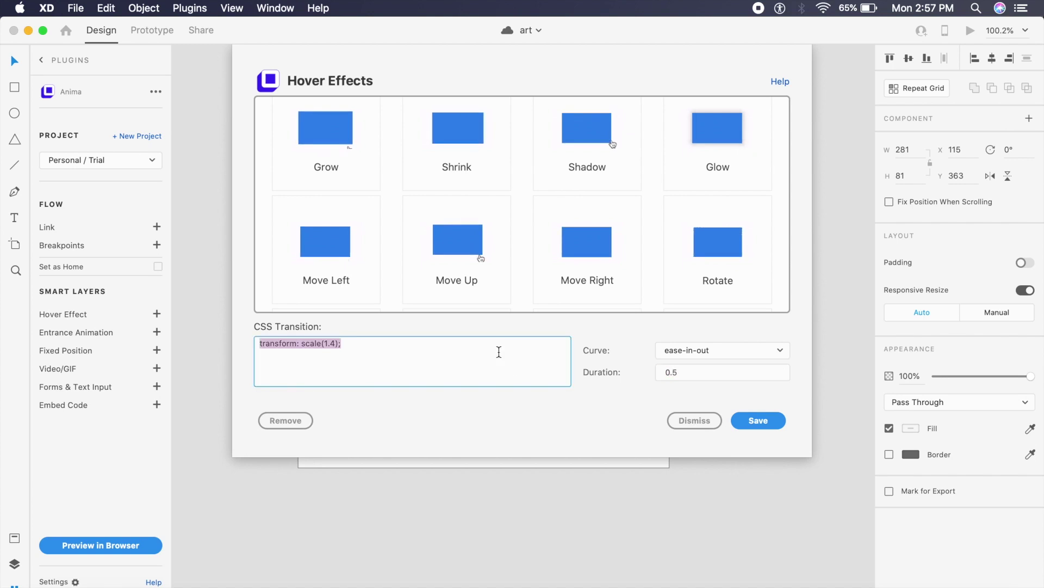
pyautogui.click(488, 348)
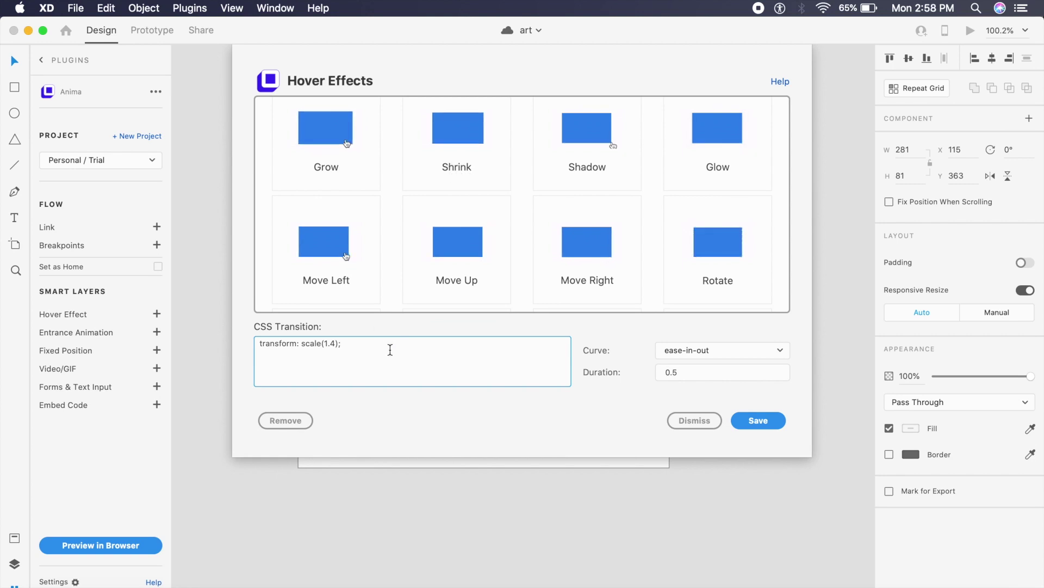
pyautogui.press('super+z')
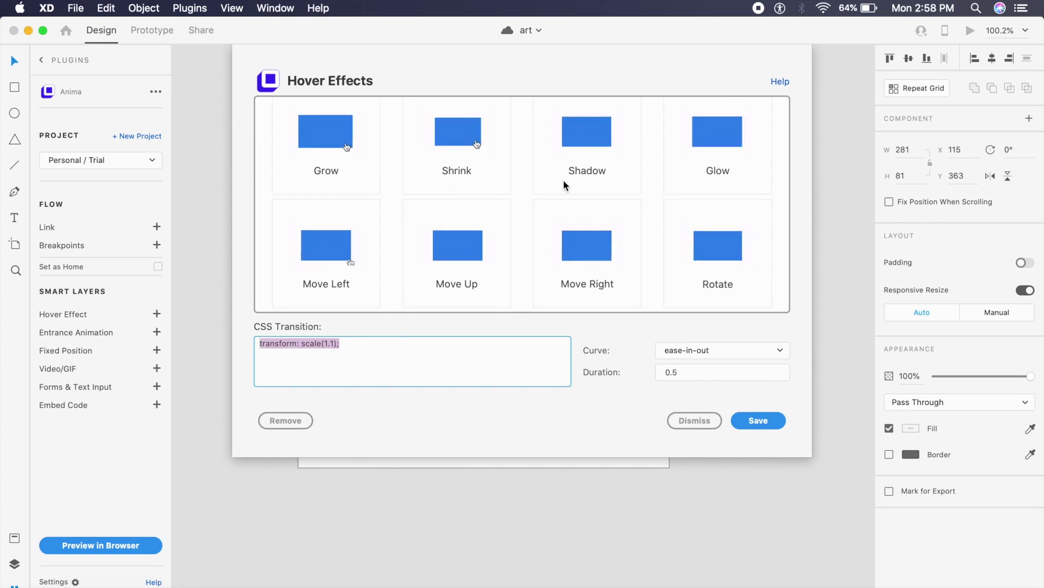
# Choose the Shadow hover effect, set its box-shadow opacity to 0.8 in the CSS transition, and save it
pyautogui.click(591, 148)
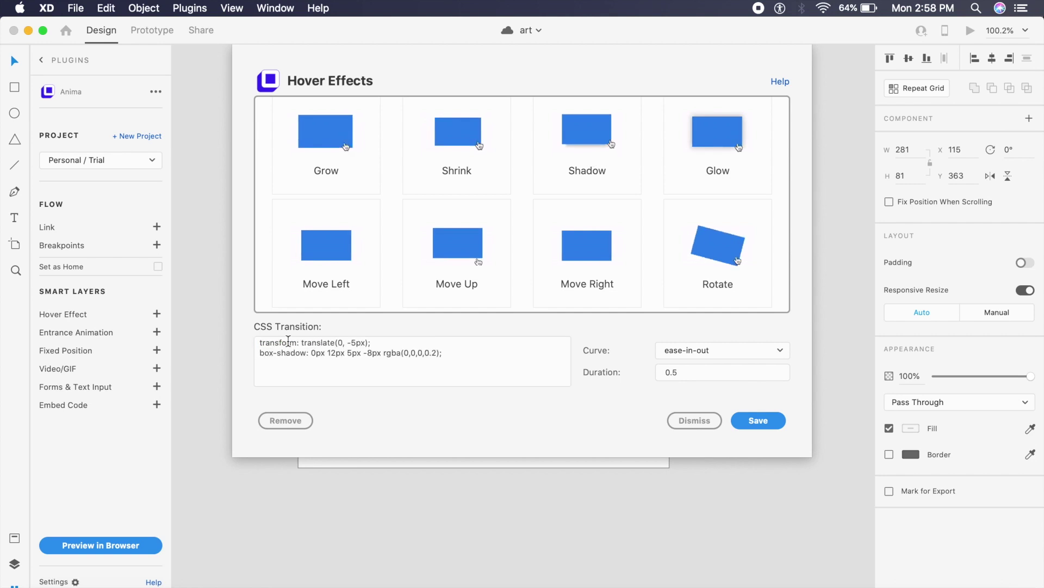
pyautogui.moveTo(270, 354); pyautogui.dragTo(341, 364)
pyautogui.click(341, 363)
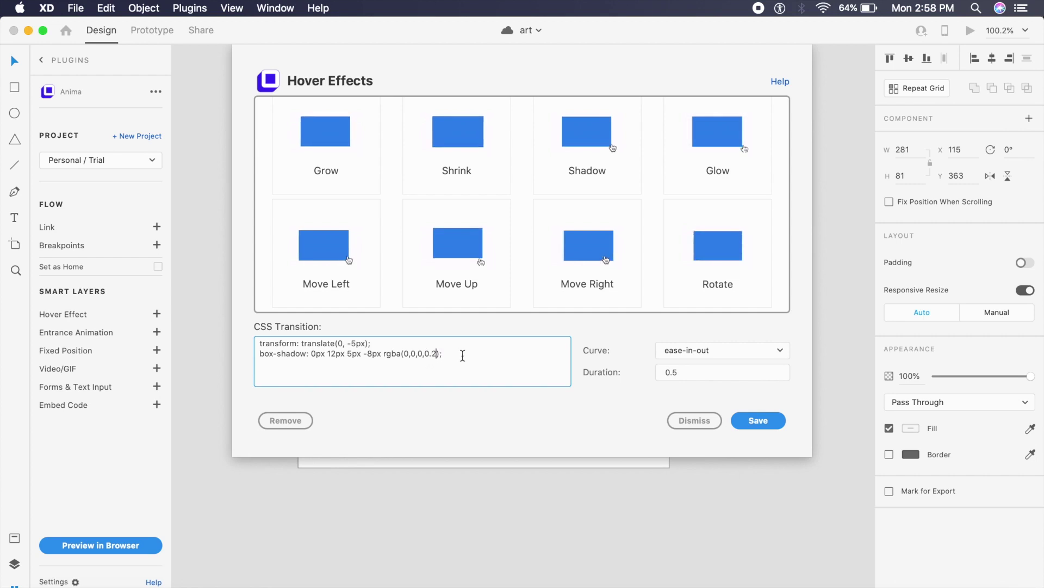
pyautogui.press('BackSpace')
pyautogui.write('8')
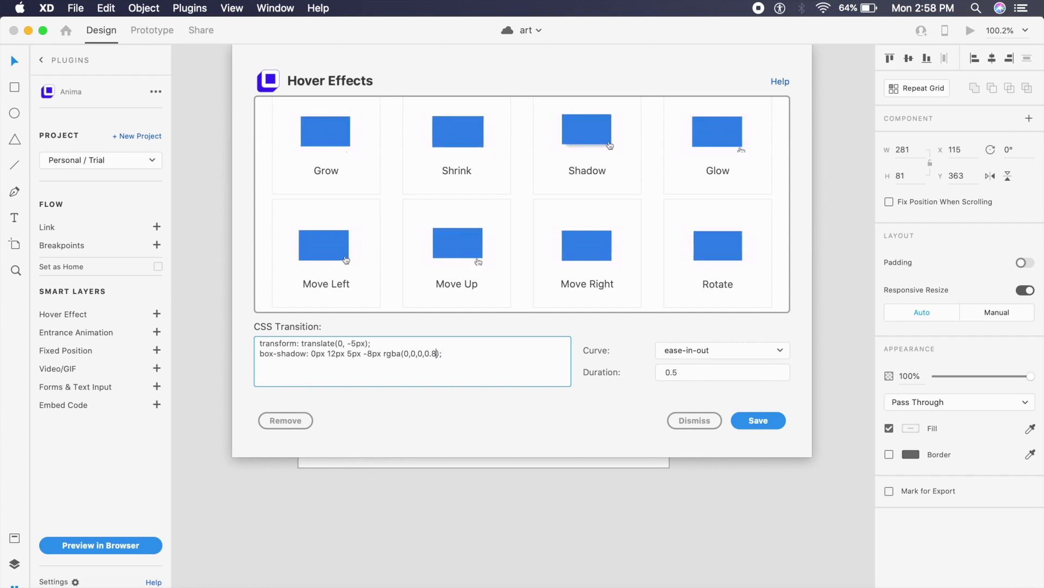
pyautogui.click(460, 353)
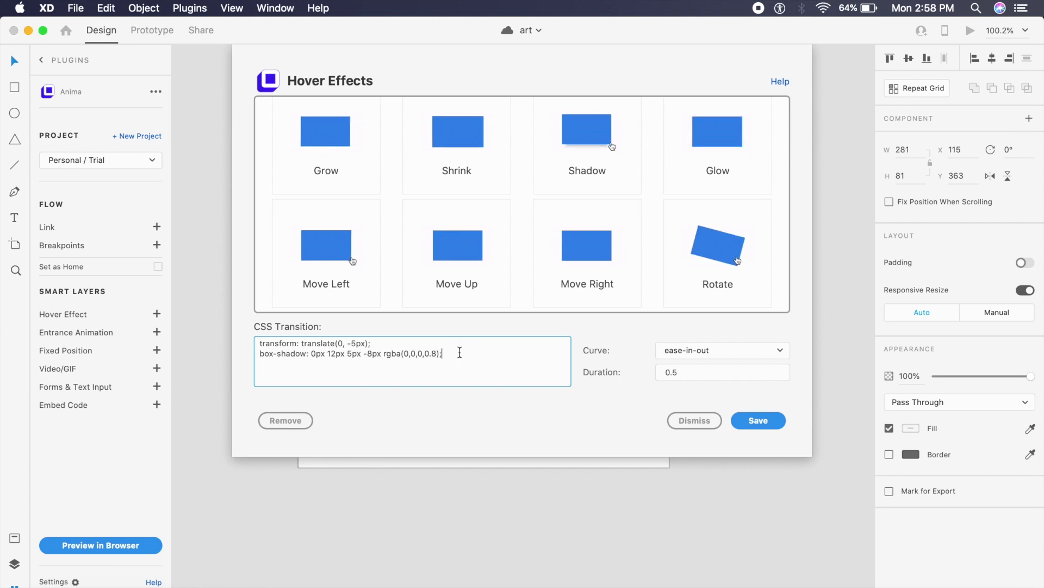
pyautogui.click(767, 422)
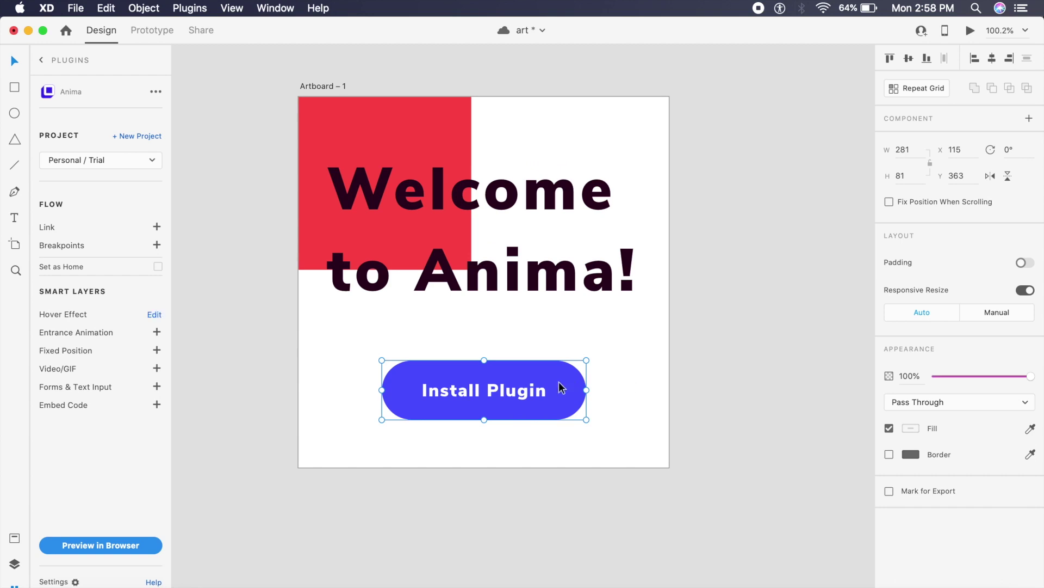
pyautogui.press('Escape')
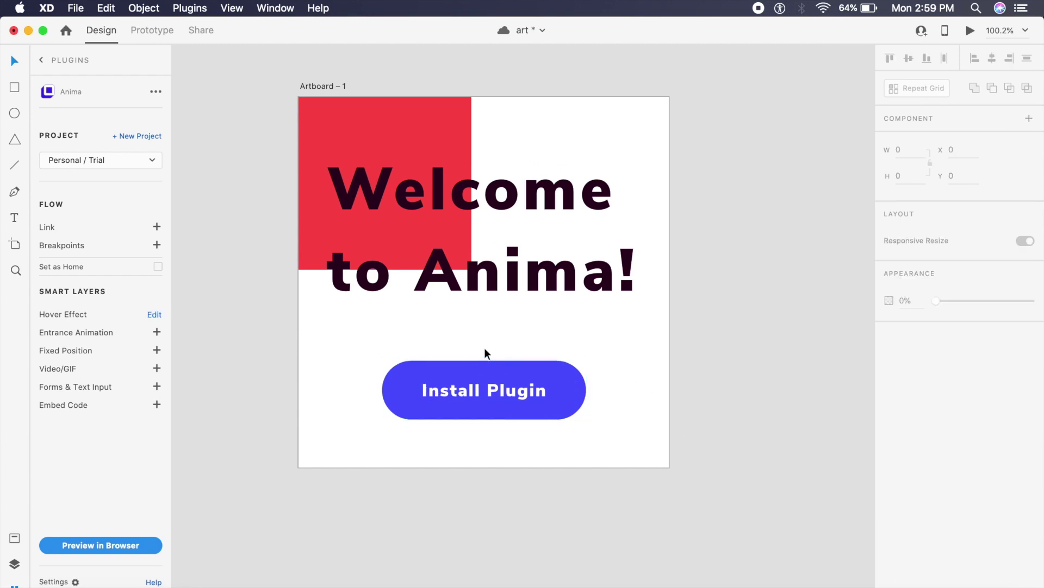
pyautogui.click(510, 387)
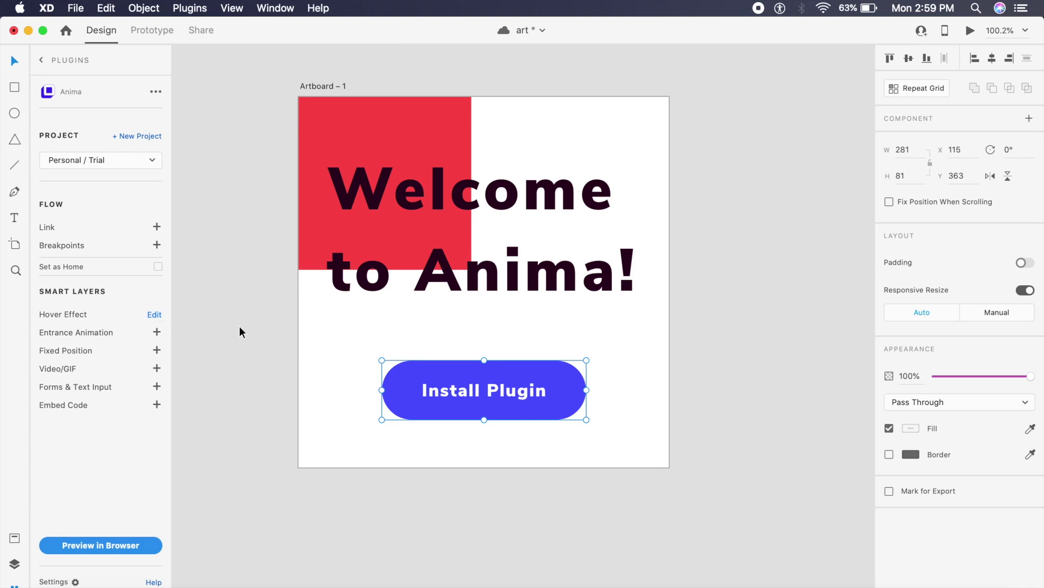
# Add the Fade In entrance animation to the "Welcome to Anima!" heading and save it
pyautogui.click(383, 275)
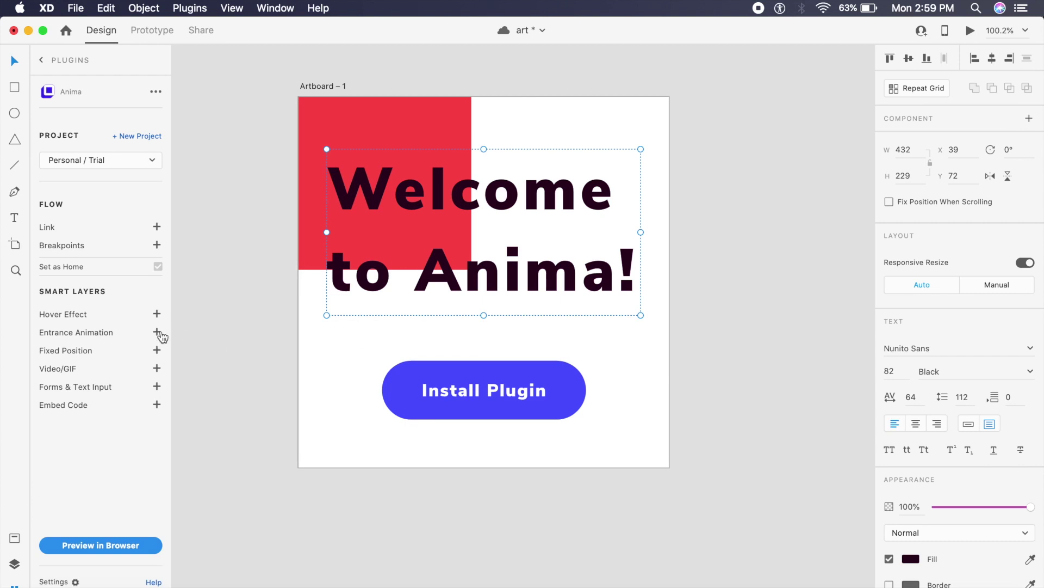
pyautogui.click(157, 333)
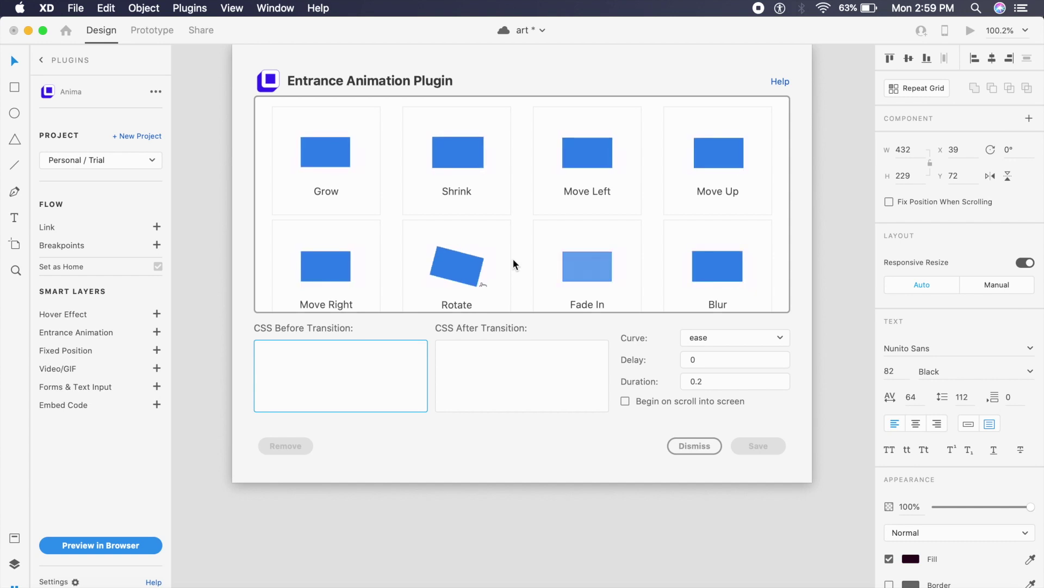
pyautogui.scroll(-1, 354, 207)
pyautogui.click(337, 154)
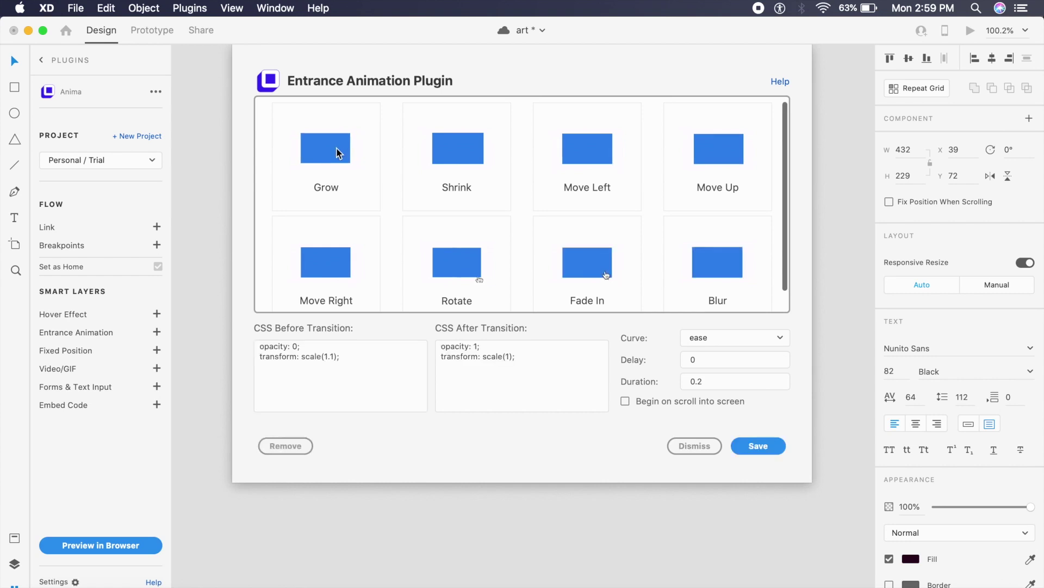
pyautogui.scroll(-1, 367, 273)
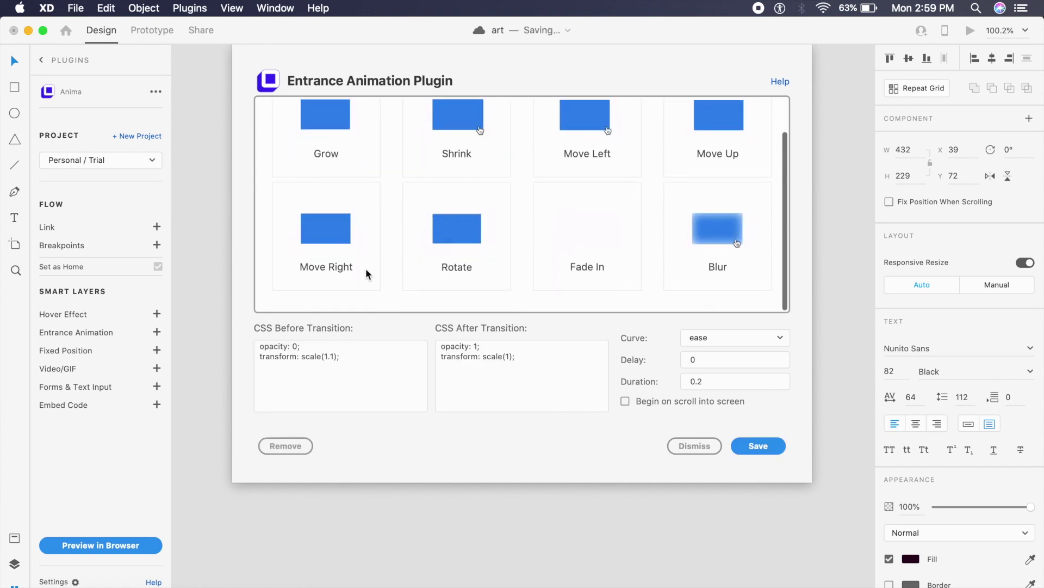
pyautogui.click(564, 231)
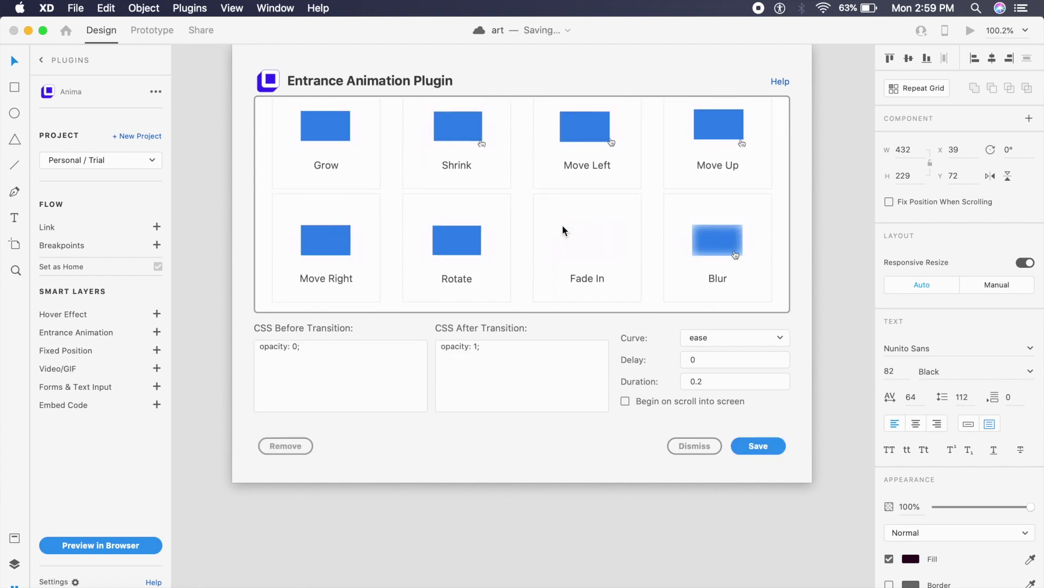
pyautogui.click(383, 156)
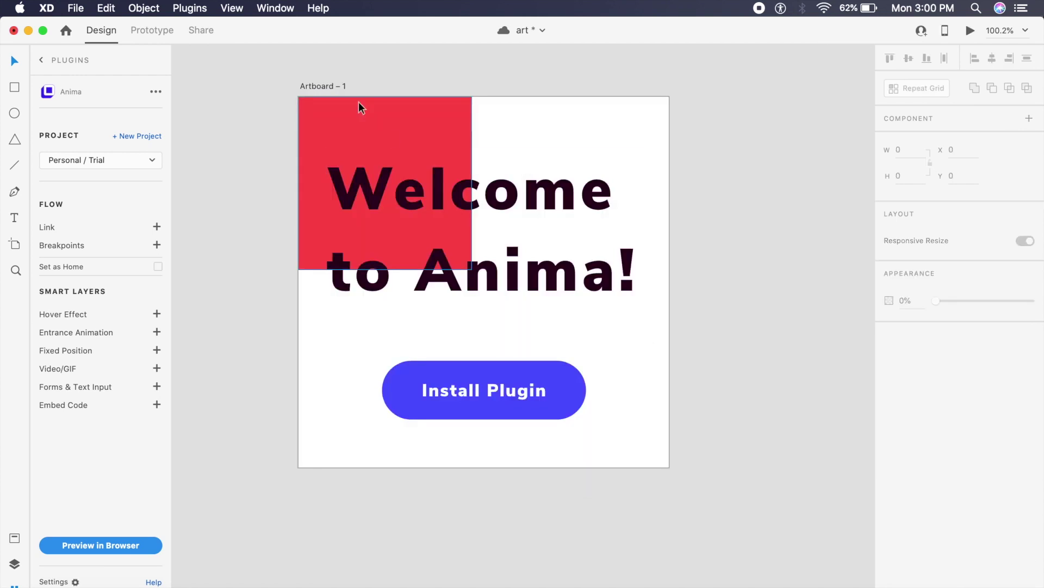
# Look at the Embed Code options for Artboard – 1 without adding any code
pyautogui.click(333, 86)
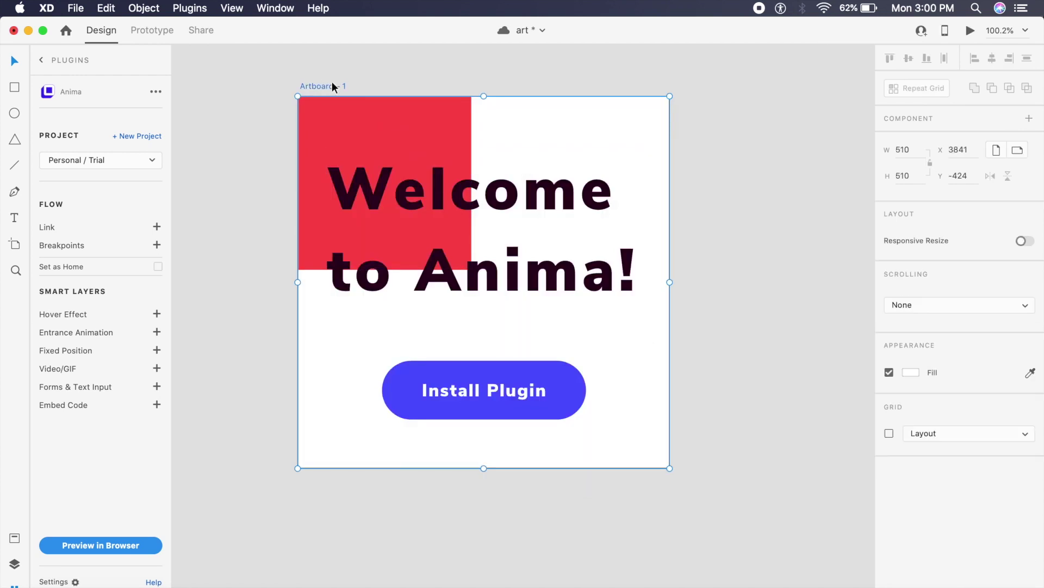
pyautogui.click(158, 405)
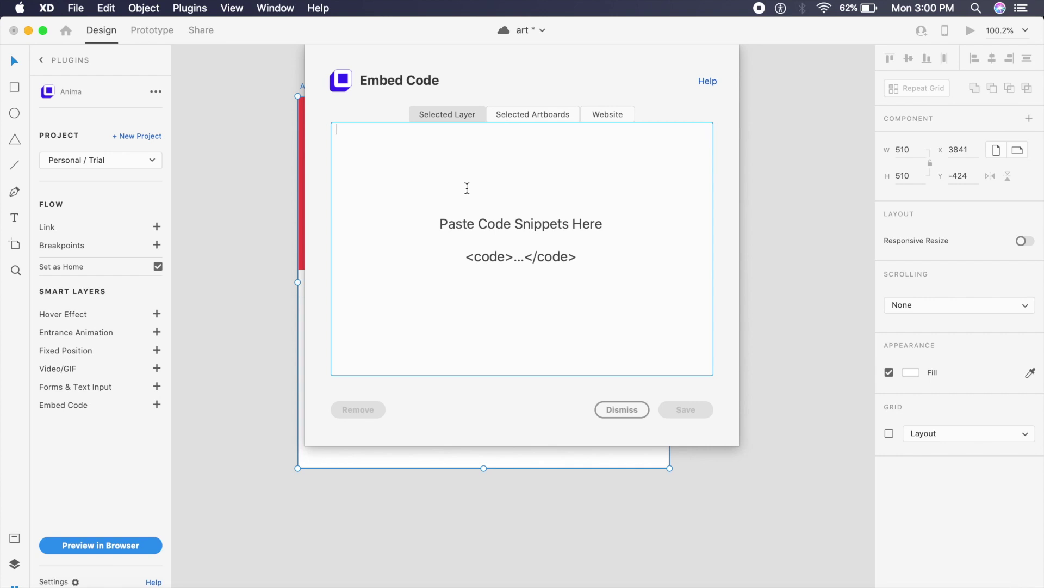
pyautogui.click(467, 186)
pyautogui.click(641, 412)
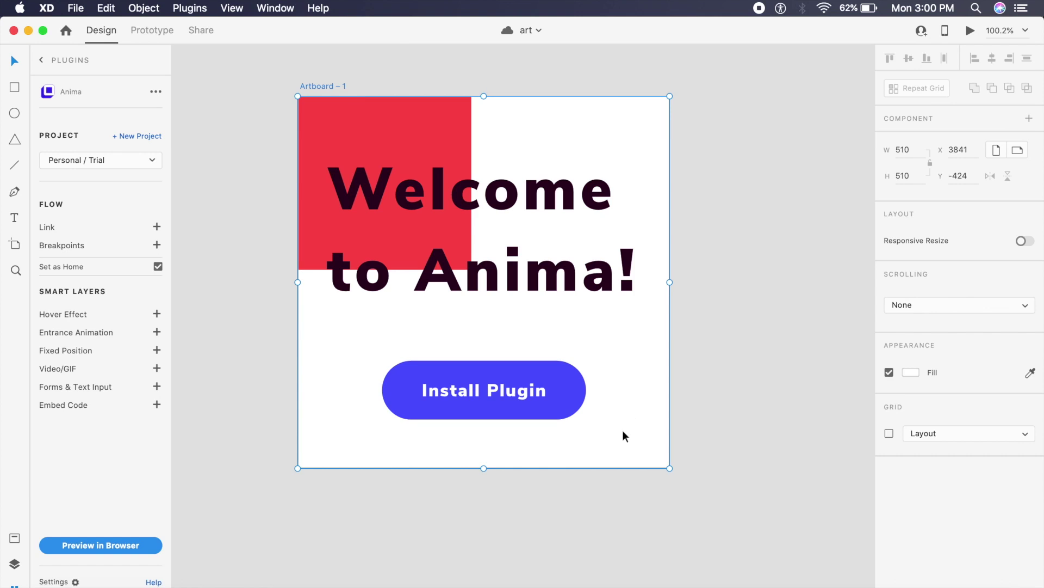
# Apply the Text Input smart layer to Artboard – 1
pyautogui.click(265, 383)
pyautogui.click(328, 88)
pyautogui.click(156, 386)
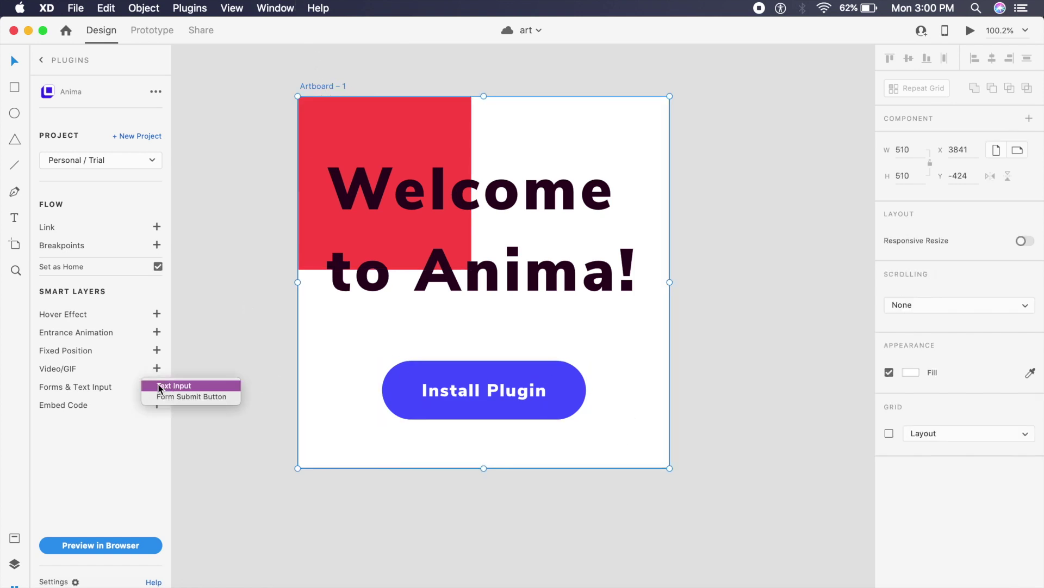
pyautogui.click(190, 386)
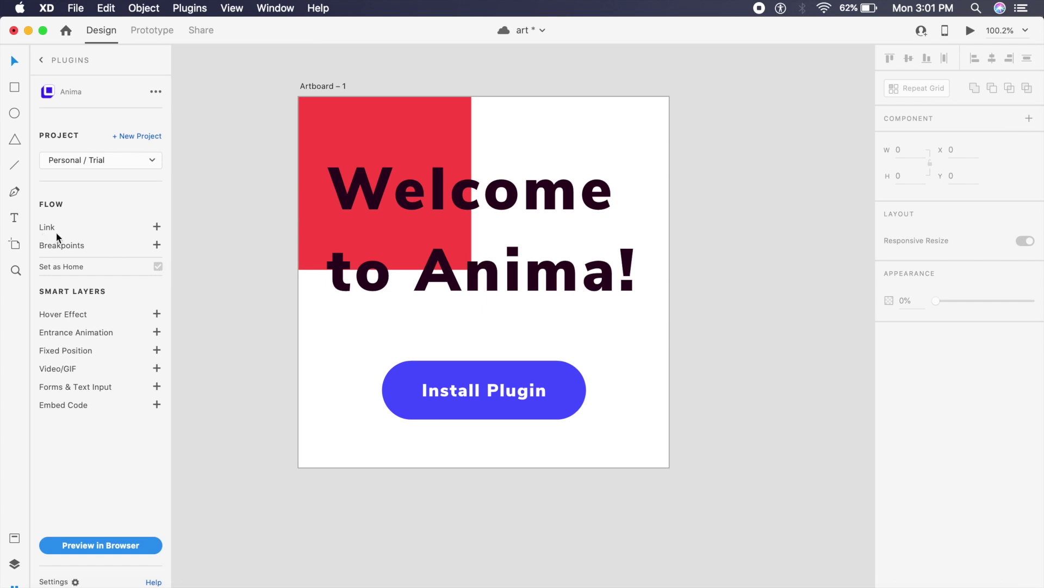
pyautogui.click(530, 278)
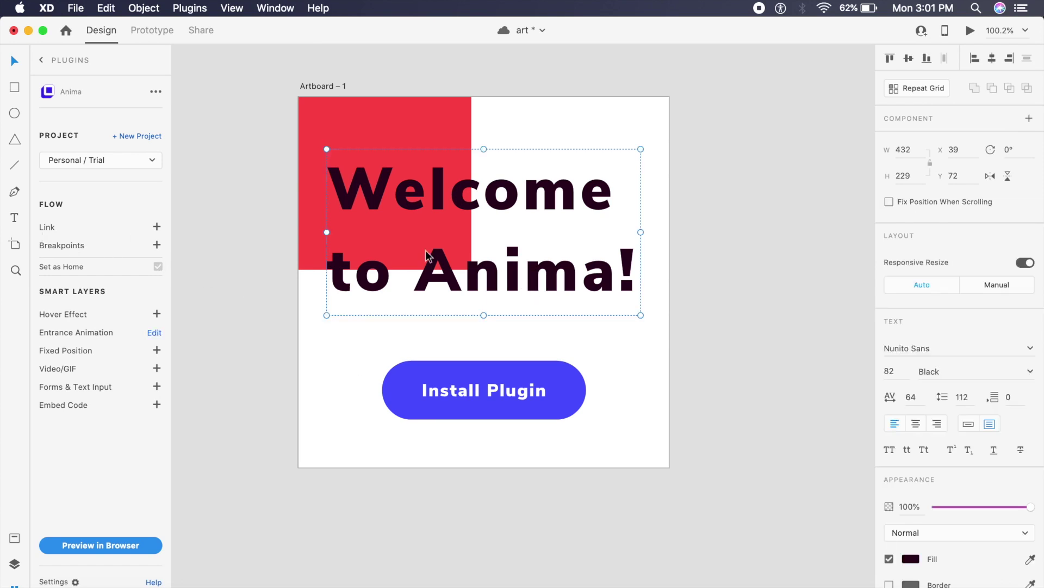
pyautogui.click(156, 227)
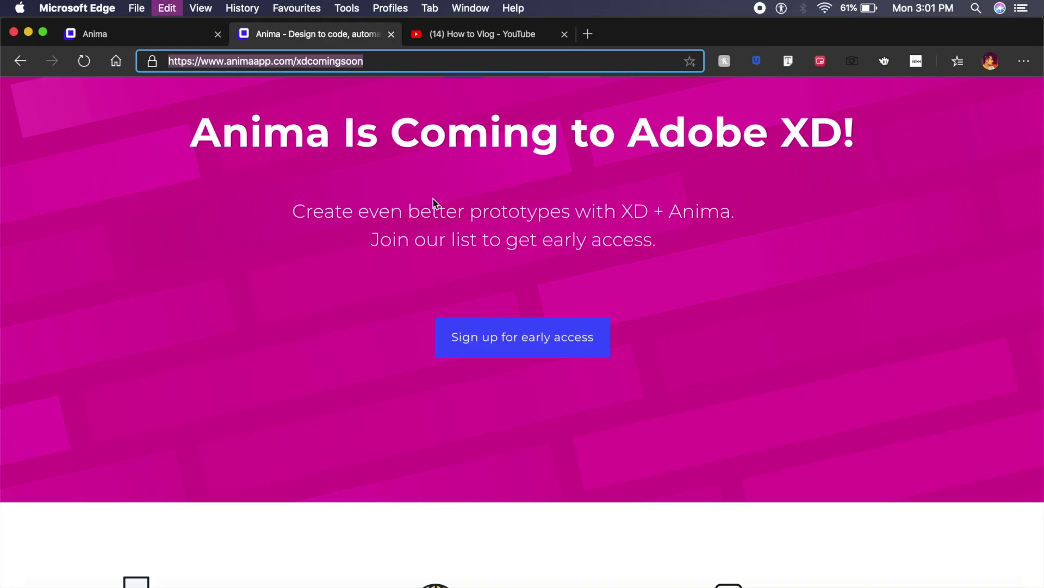
pyautogui.click(439, 584)
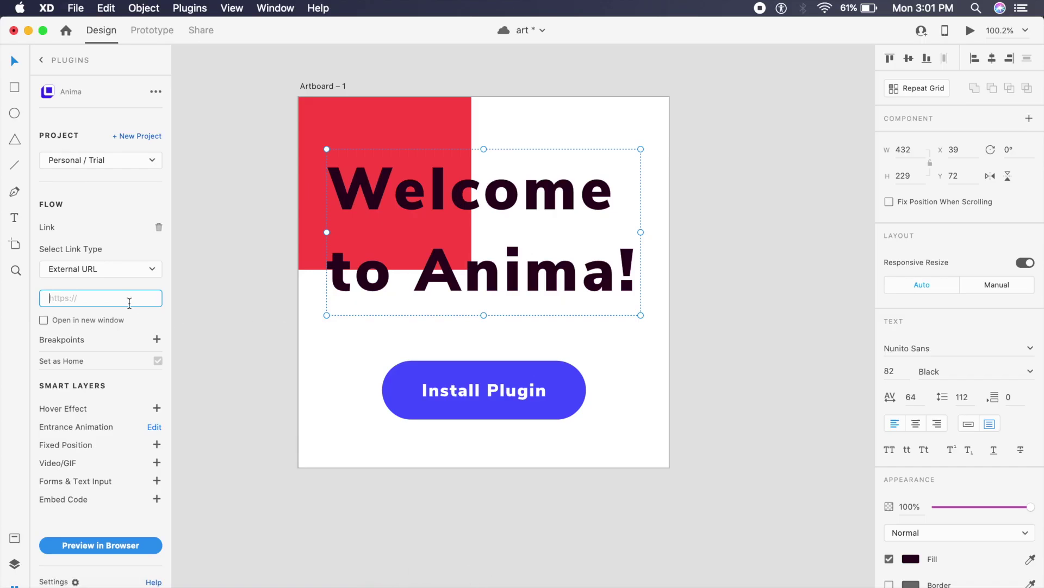
pyautogui.write('https://www.animaapp.com/xdcomingsoon')
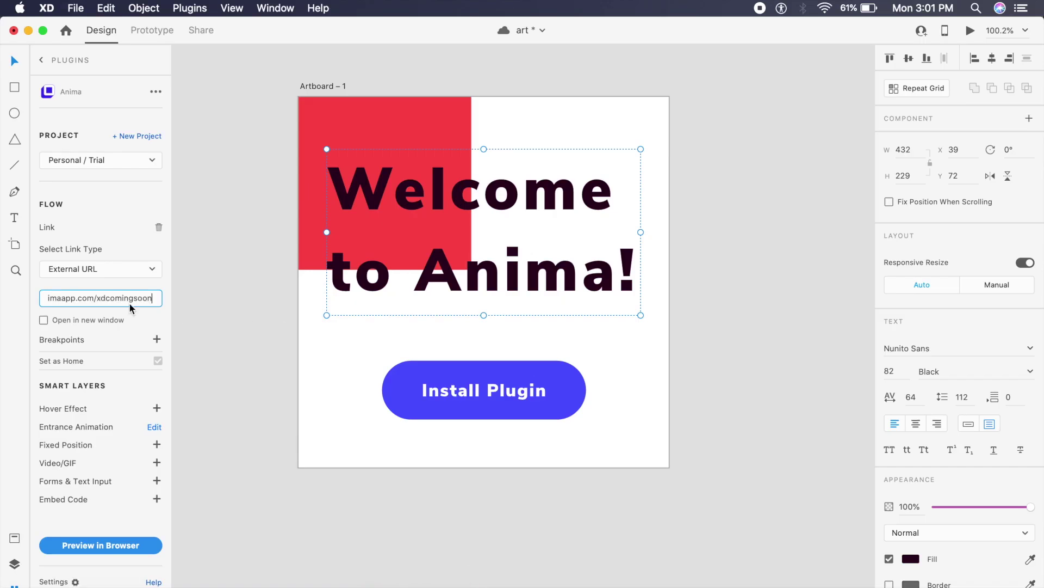
pyautogui.click(103, 321)
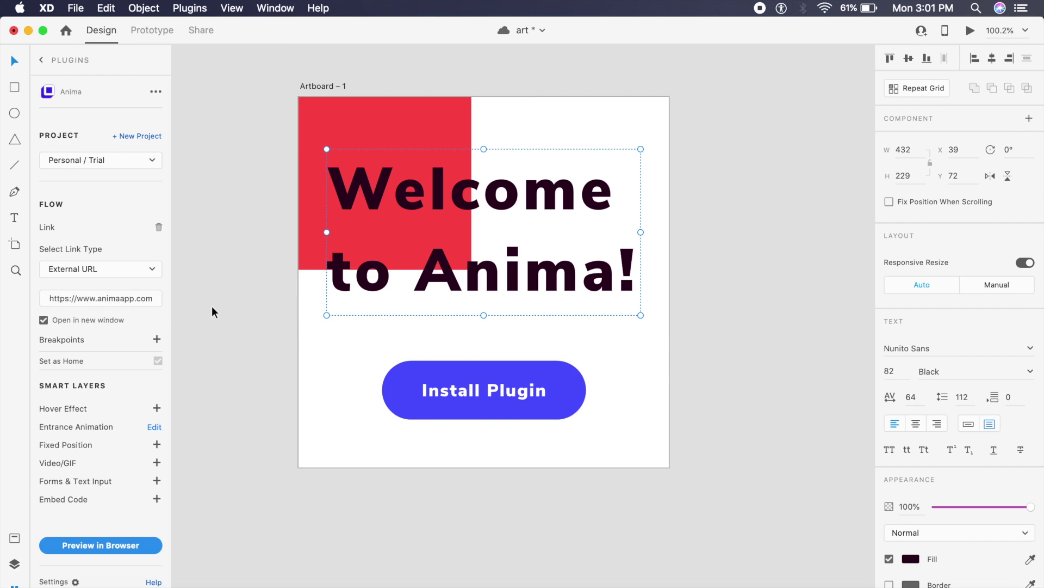
pyautogui.click(233, 309)
# Generate Anima's browser preview of Artboard – 1 and open the prototype draft in full view
pyautogui.click(329, 84)
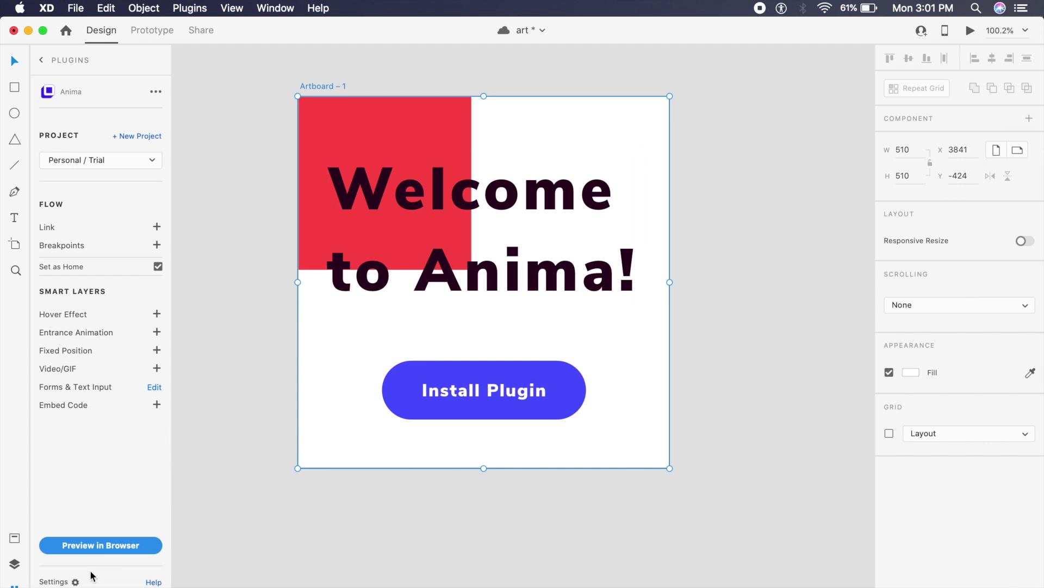
pyautogui.click(115, 547)
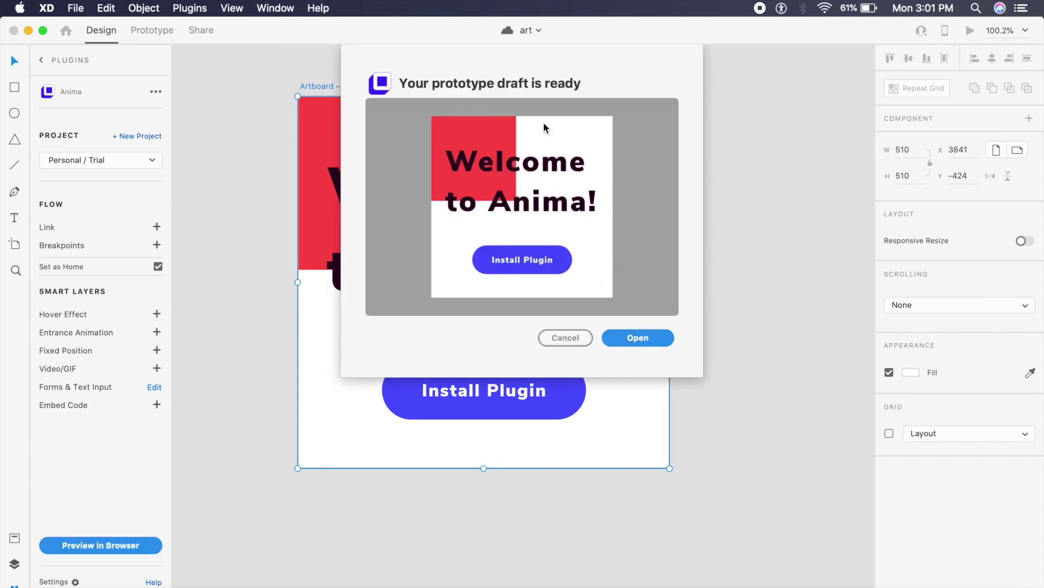
pyautogui.click(641, 338)
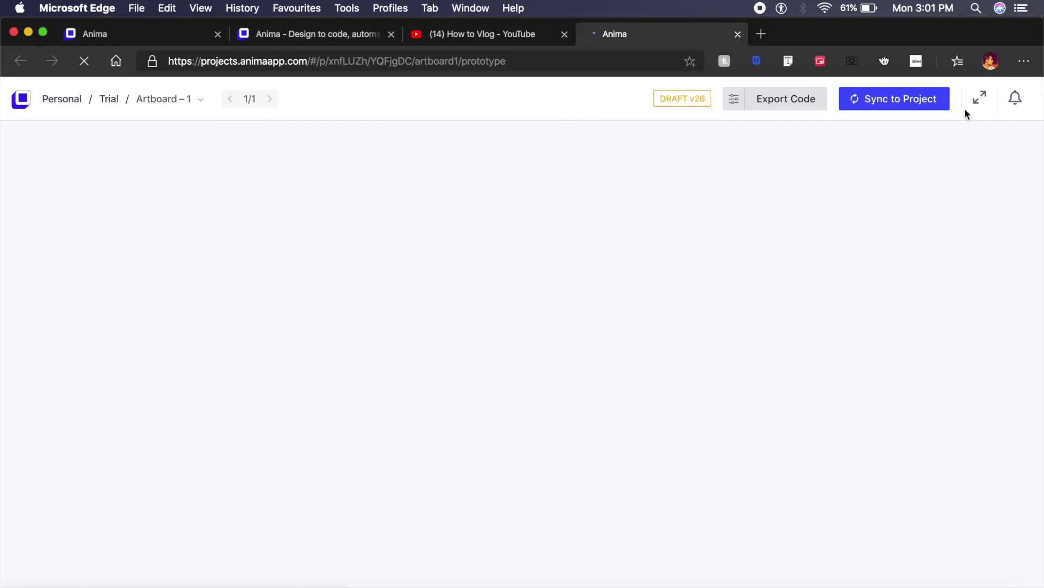
pyautogui.click(979, 103)
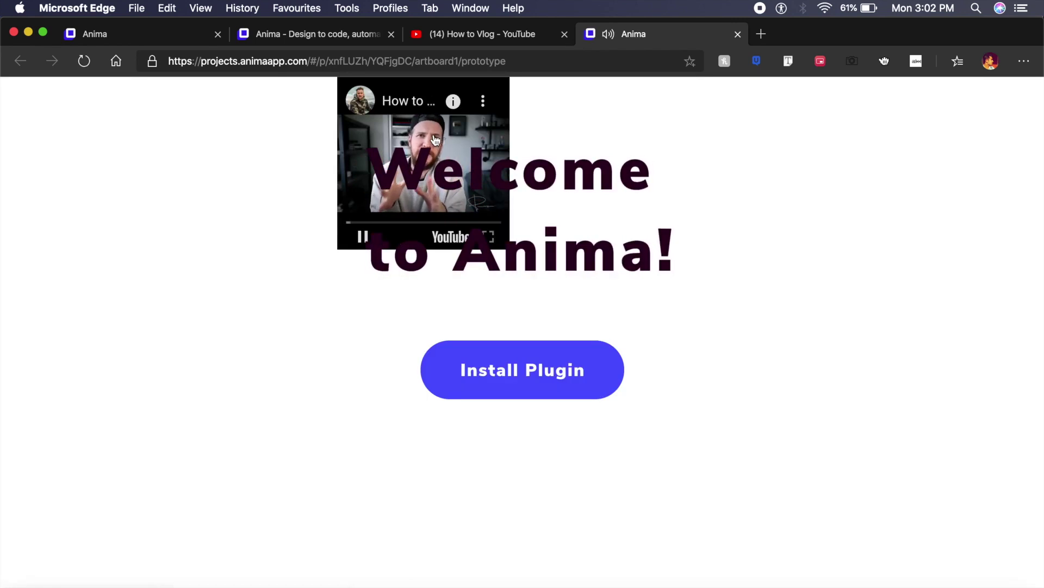
# Test the heading's link twice in the prototype, closing each opened page, and pause the embedded video in between
pyautogui.click(433, 133)
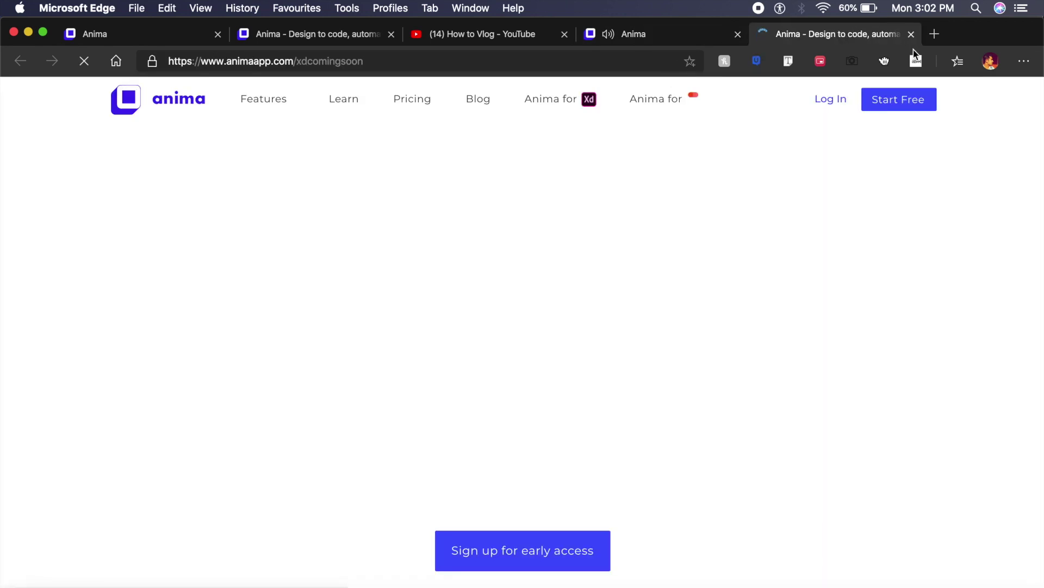
pyautogui.click(912, 35)
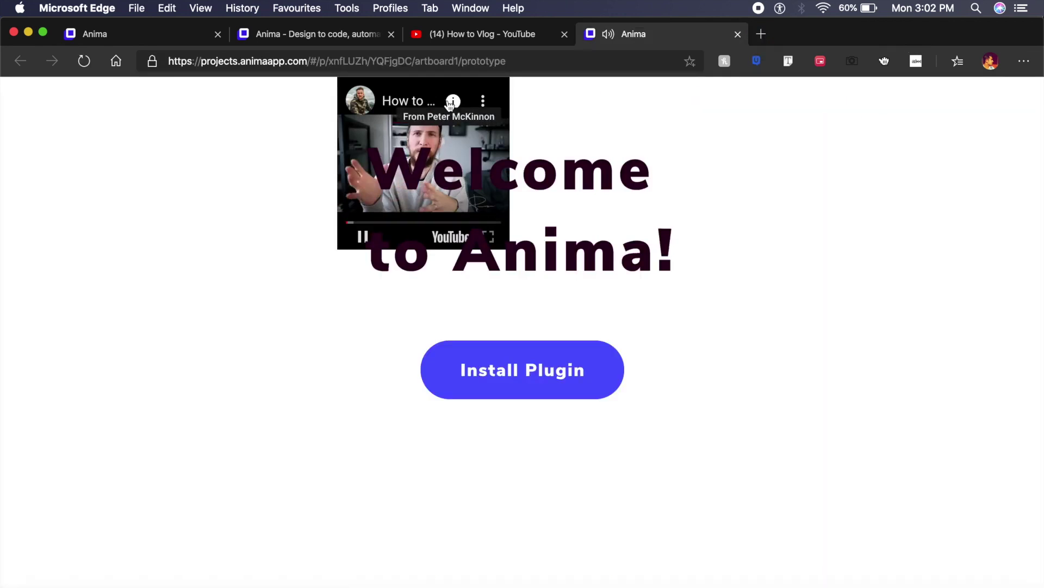
pyautogui.click(362, 238)
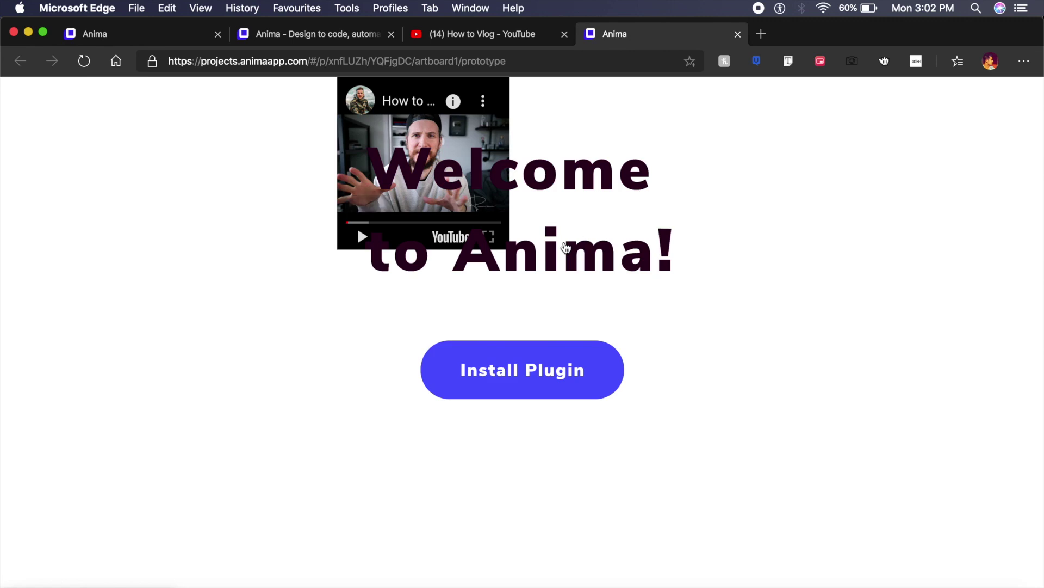
pyautogui.click(564, 241)
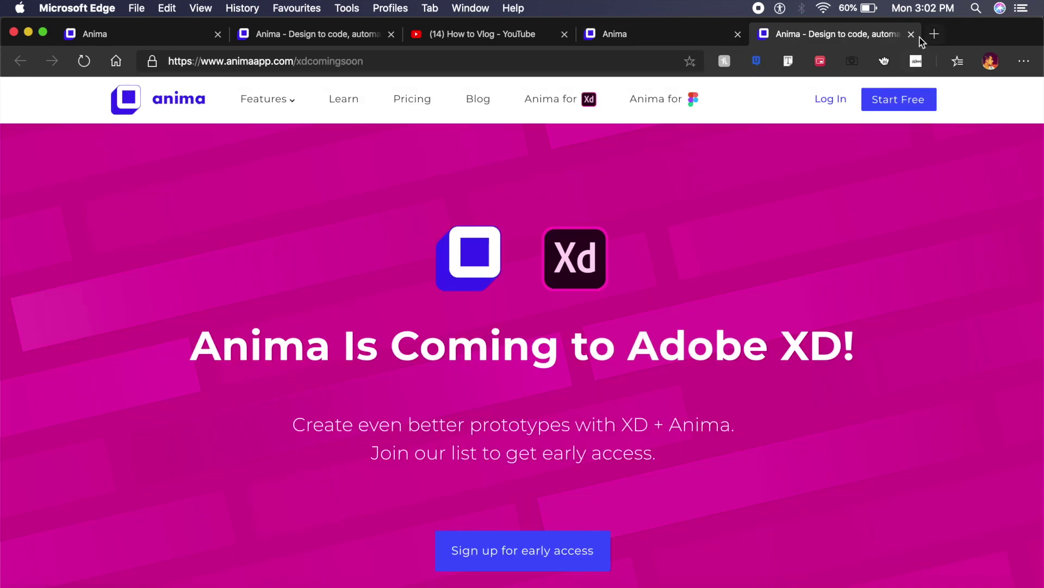
pyautogui.click(912, 34)
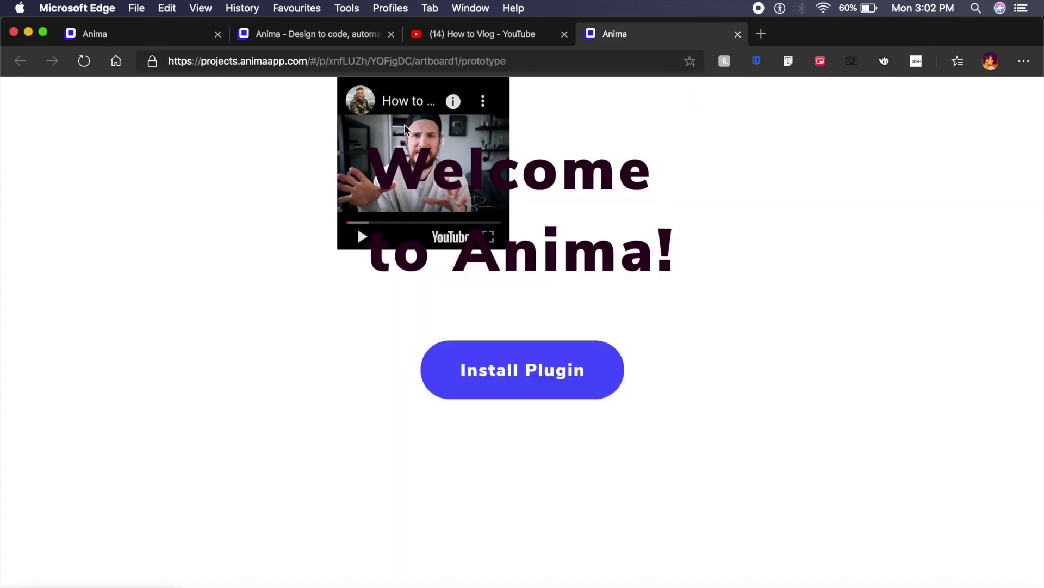